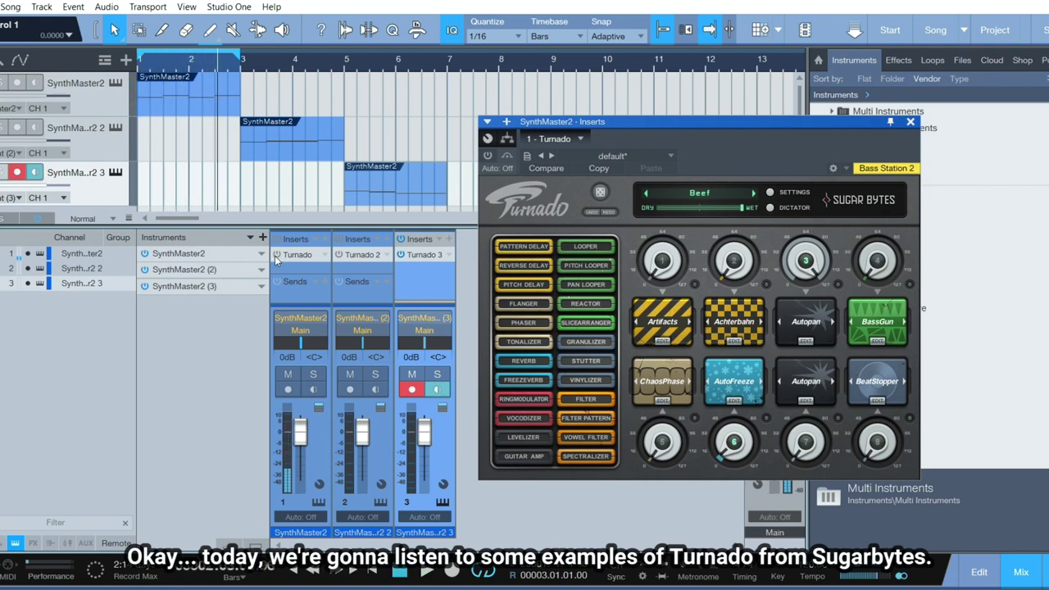
Step: Activate Turnado on the first SynthMaster2 channel and try the Artifacts, Achterbahn and BassGun dials, turning Achterbahn up to 0.7350
left_click(276, 255)
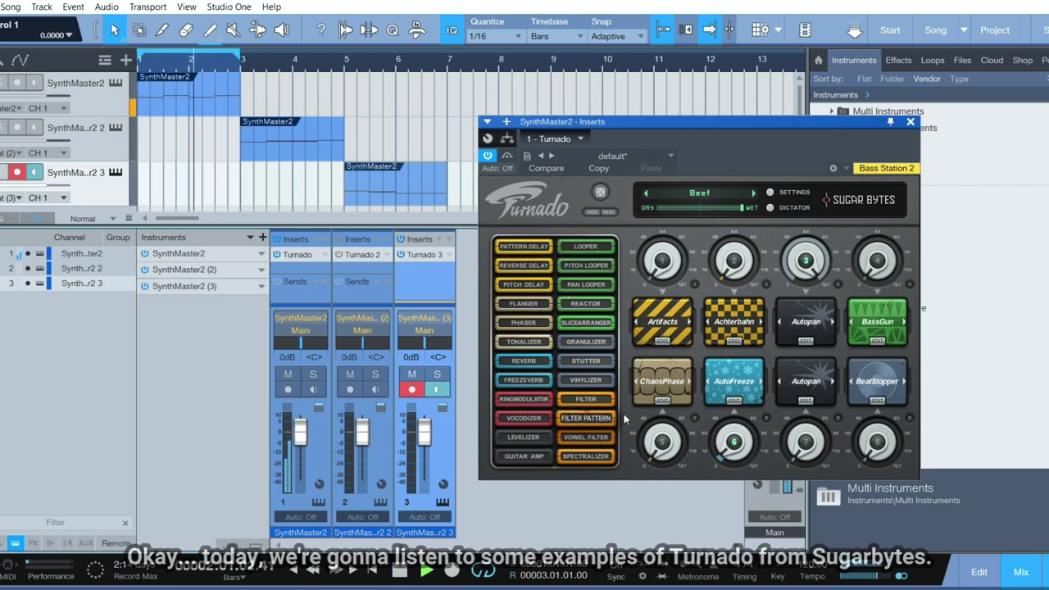
left_click_drag(662, 279, 665, 217)
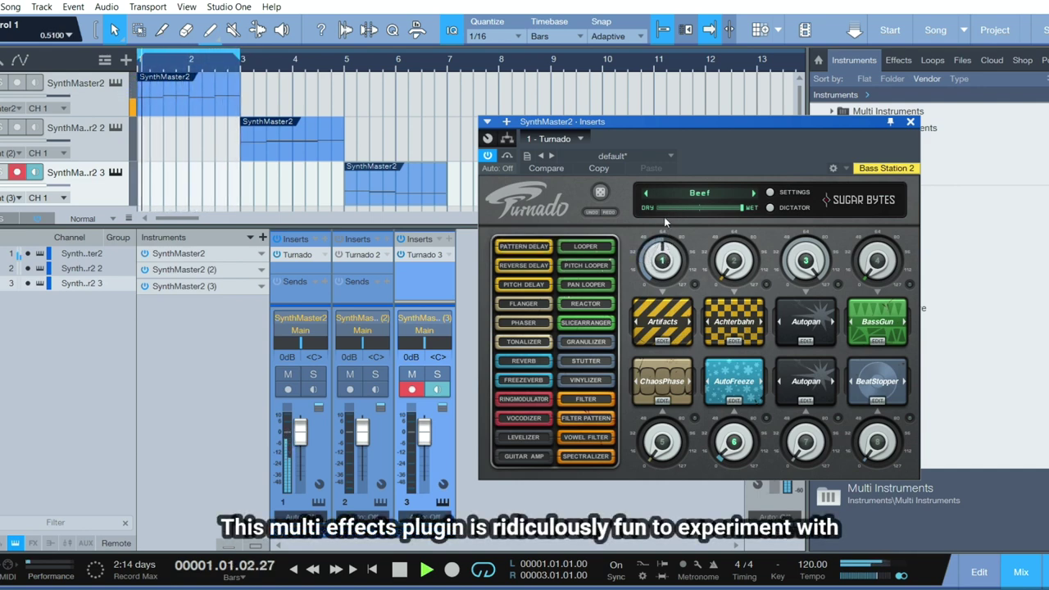
left_click_drag(735, 281, 745, 232)
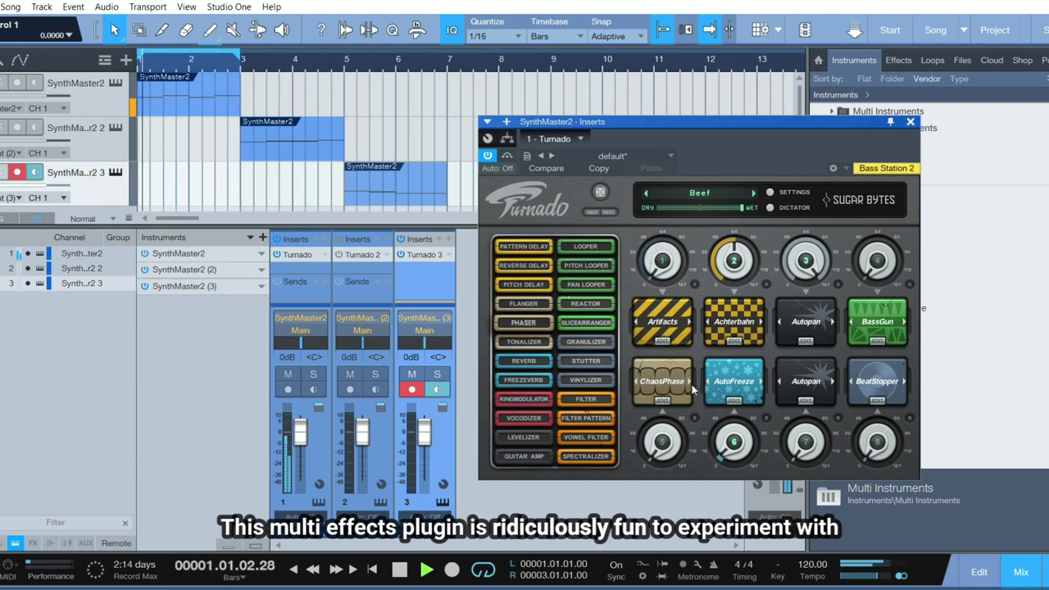
left_click_drag(732, 262, 732, 242)
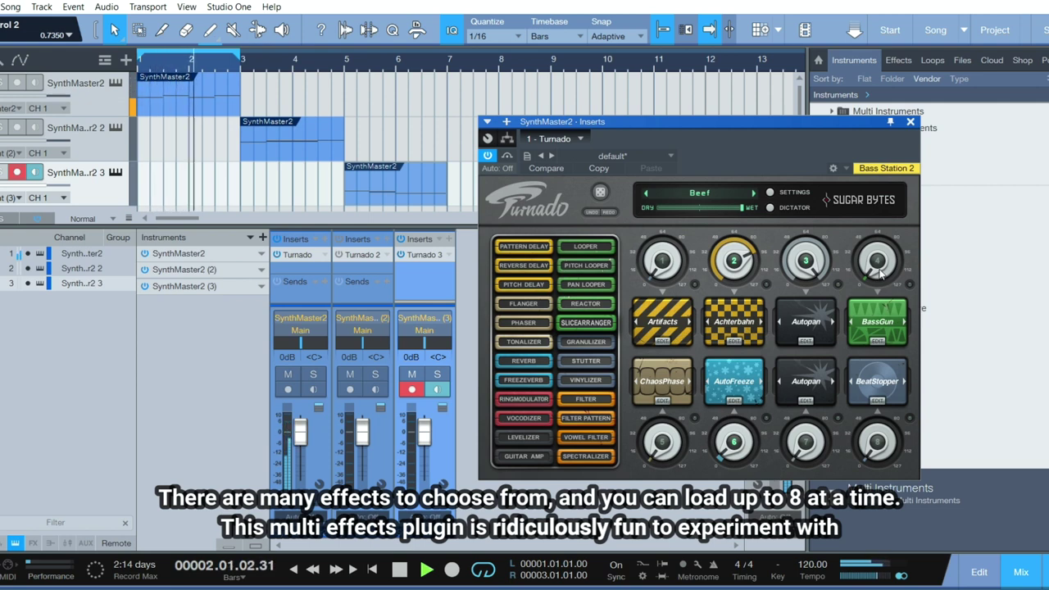
mouse_move(880, 273)
left_mouse_down()
mouse_move(882, 158)
mouse_move(883, 282)
left_mouse_up()
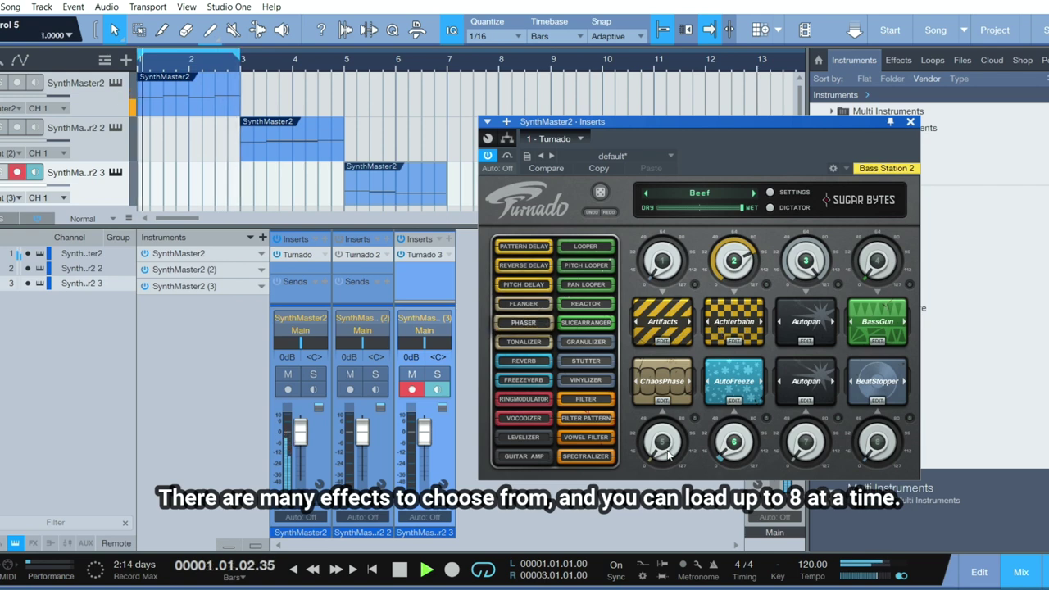
Step: Sweep the ChaosPhase dial up to 1.0000 and back down to 0 during playback
left_click_drag(672, 438, 677, 382)
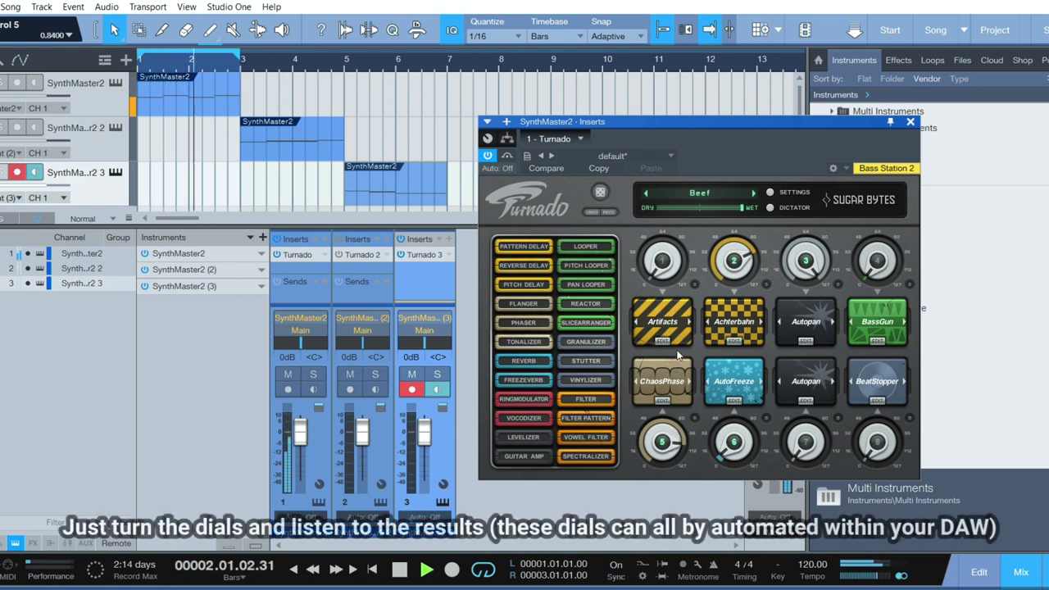
left_click_drag(675, 362, 671, 311)
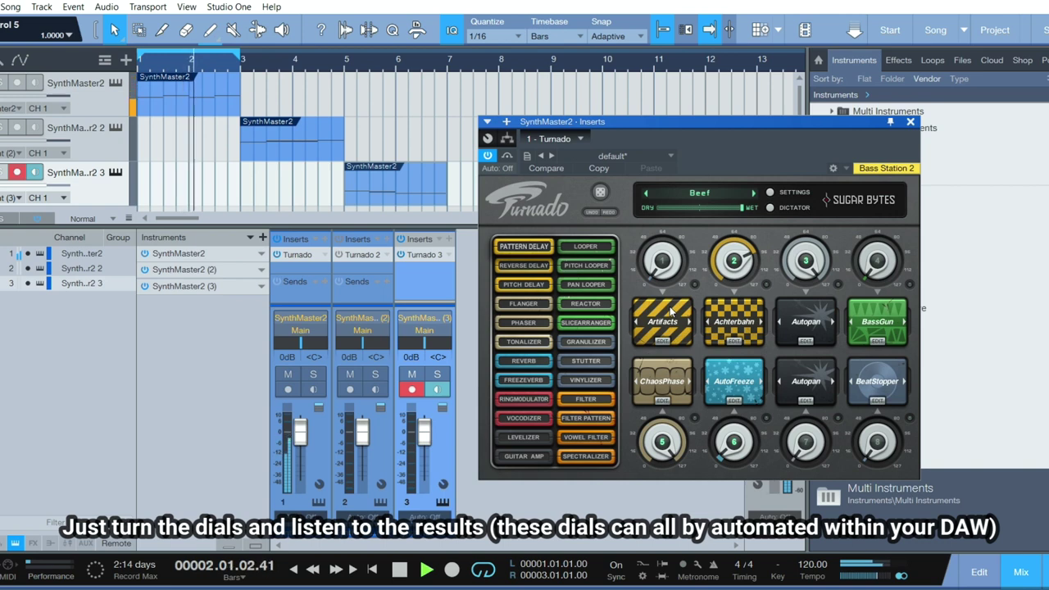
left_click_drag(671, 311, 677, 441)
Step: Sweep the AutoFreeze dial up to 1.0000 and back to 0, and turn the Achterbahn dial down to 0
left_click_drag(737, 459, 736, 320)
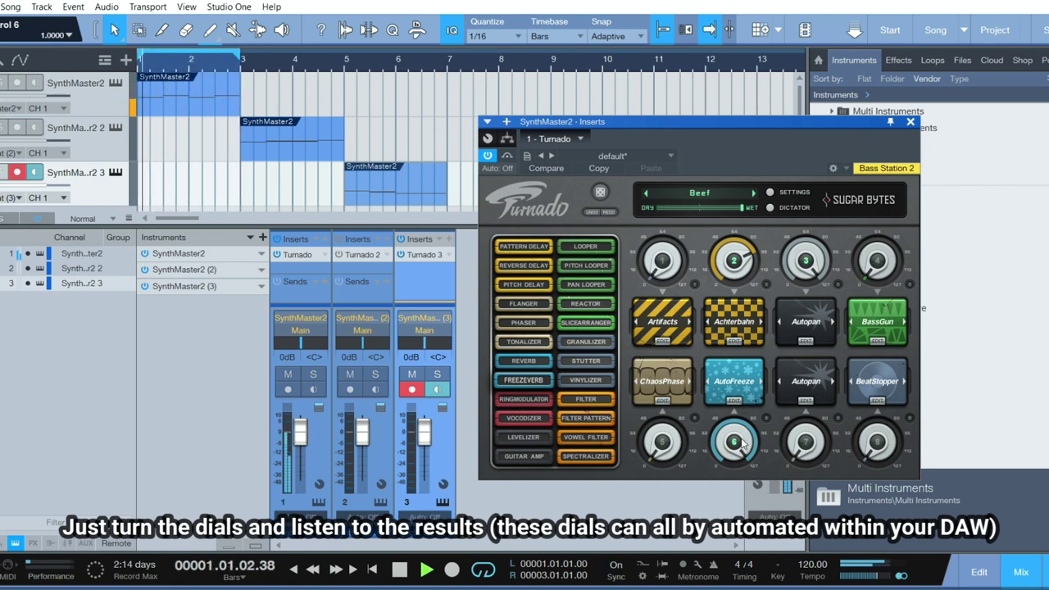
left_click_drag(742, 442, 742, 485)
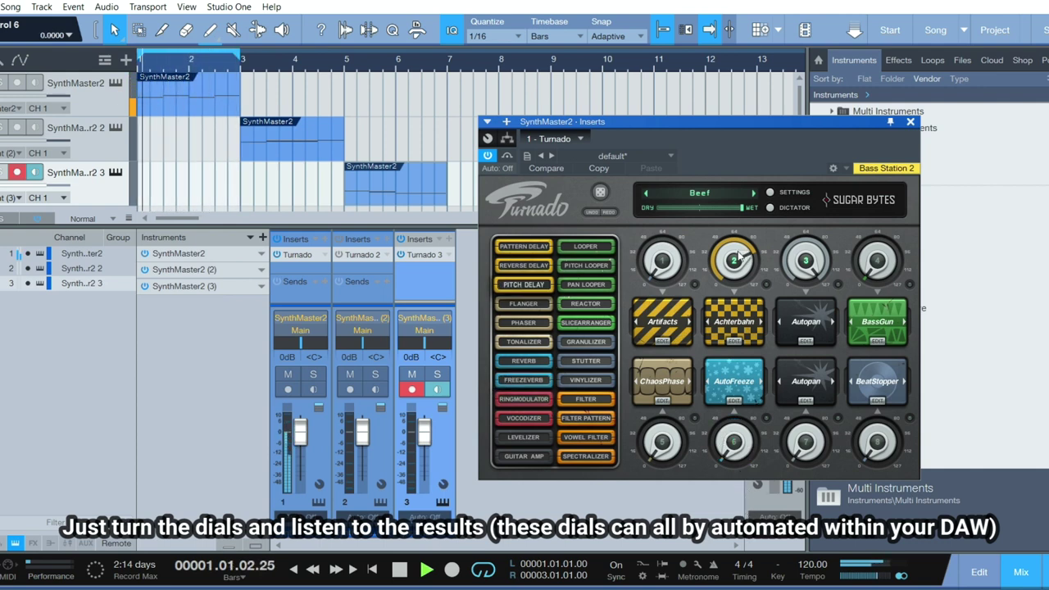
left_click_drag(738, 277, 739, 308)
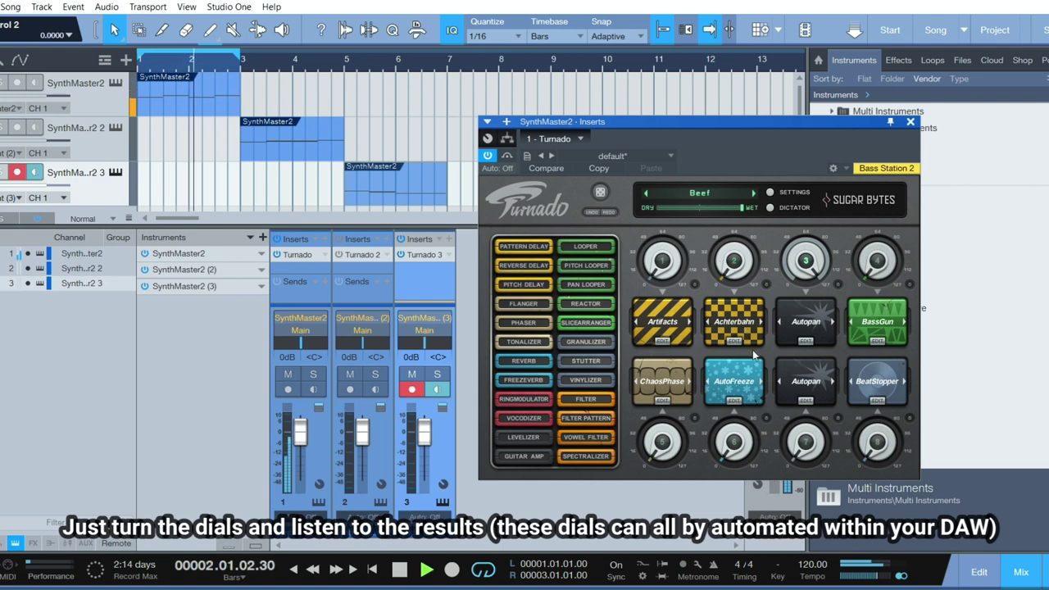
Step: Zero the Autopan dial in slot 3 and raise the slot 7 Autopan, BeatStopper, Artifacts (1.0000) and Achterbahn (0.8350) dials
left_click_drag(806, 258, 807, 335)
left_click_drag(808, 443, 807, 384)
left_click_drag(877, 442, 874, 358)
left_click_drag(656, 264, 653, 159)
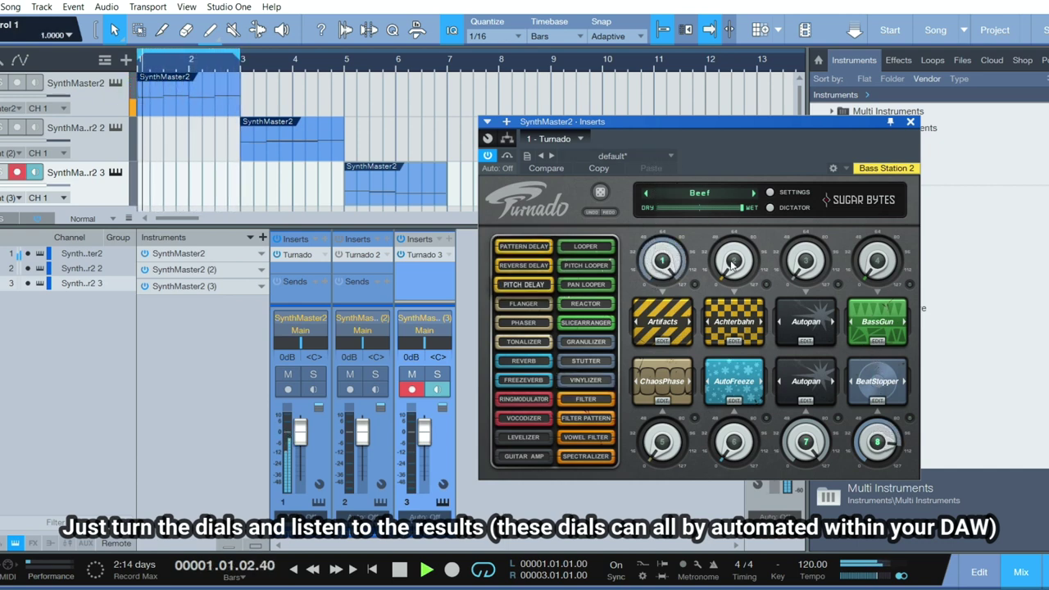
left_click_drag(734, 261, 734, 187)
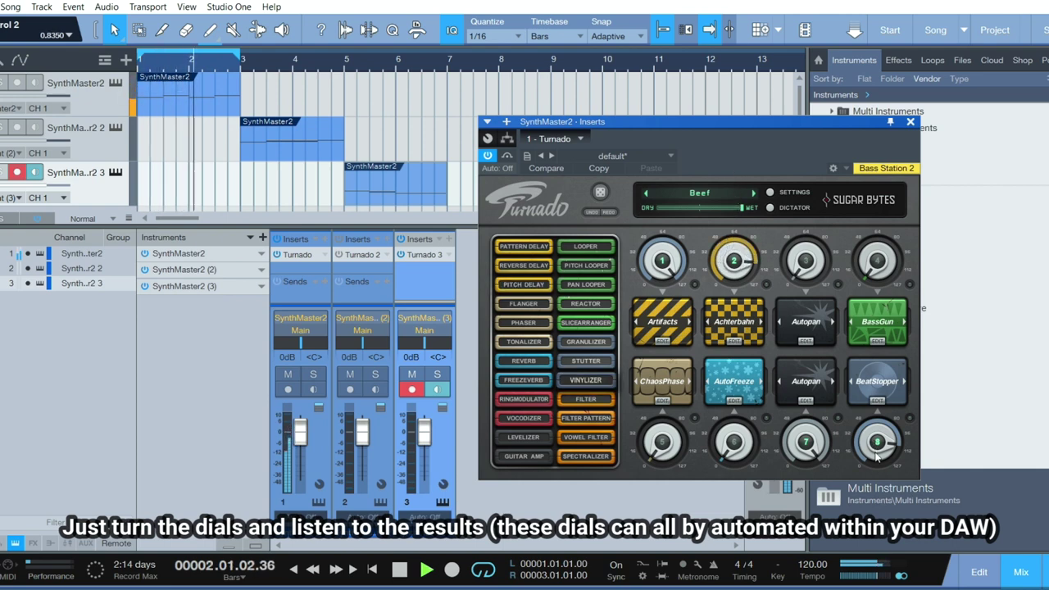
Step: Vary the BeatStopper dial, raise ChaosPhase to about halfway and AutoFreeze to 0.3150, and set BassGun to 0
left_click_drag(877, 443, 880, 402)
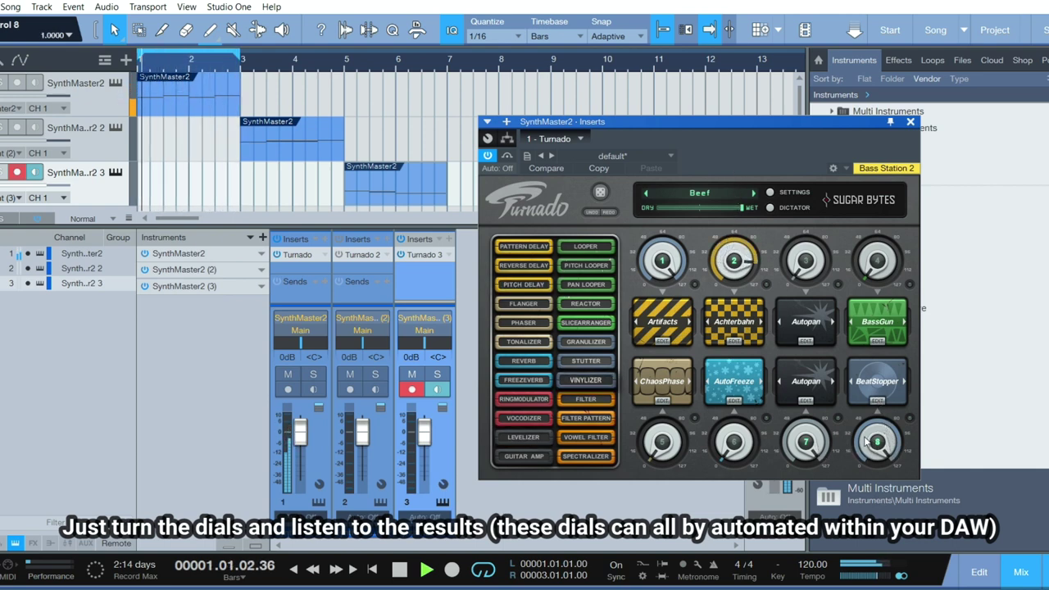
left_click_drag(884, 468, 906, 555)
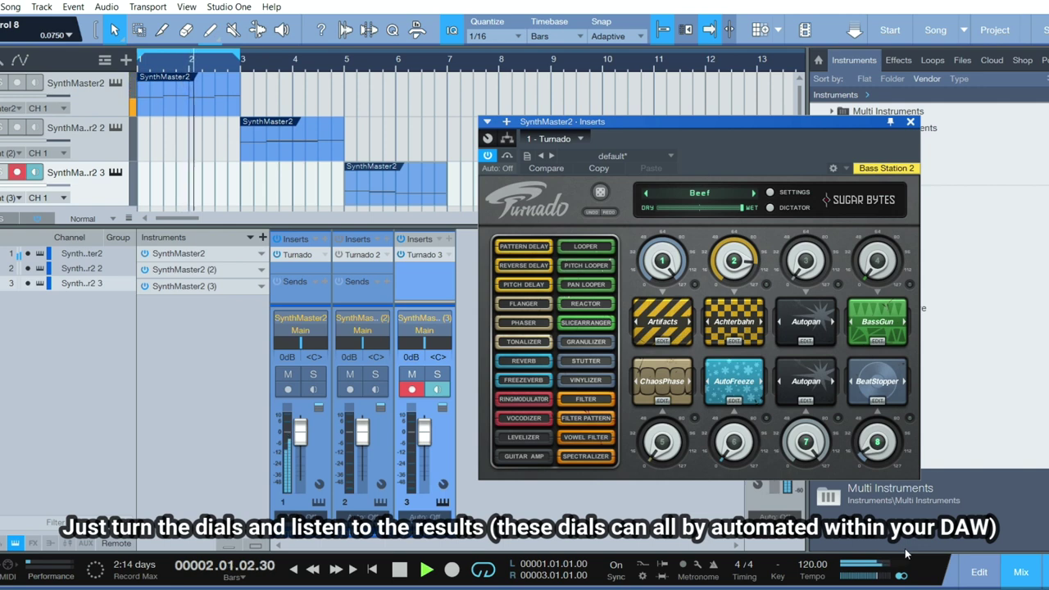
left_click_drag(662, 443, 672, 480)
left_click_drag(724, 454, 727, 416)
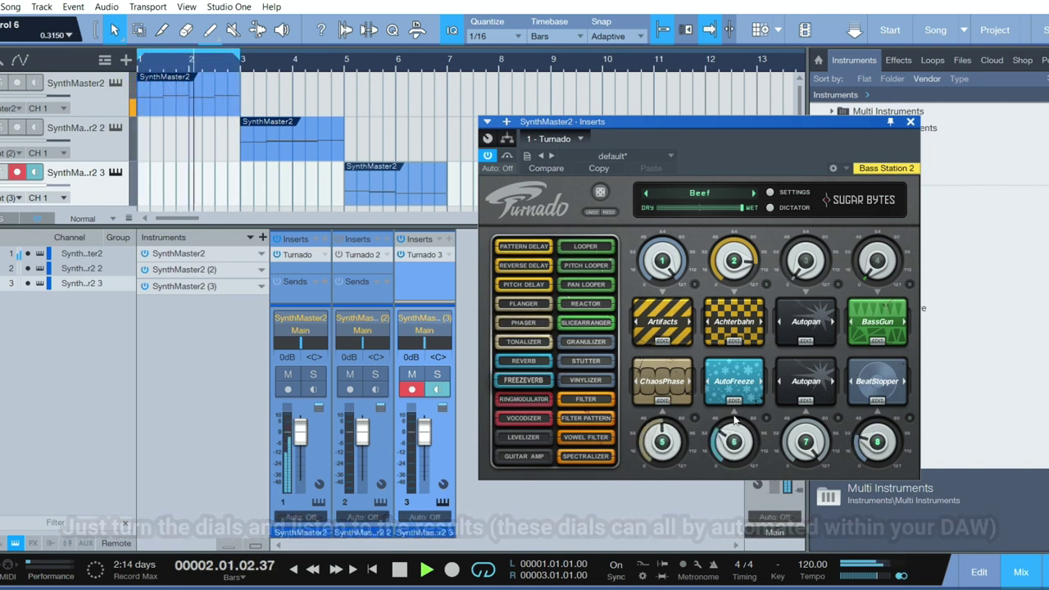
left_click_drag(879, 264, 863, 432)
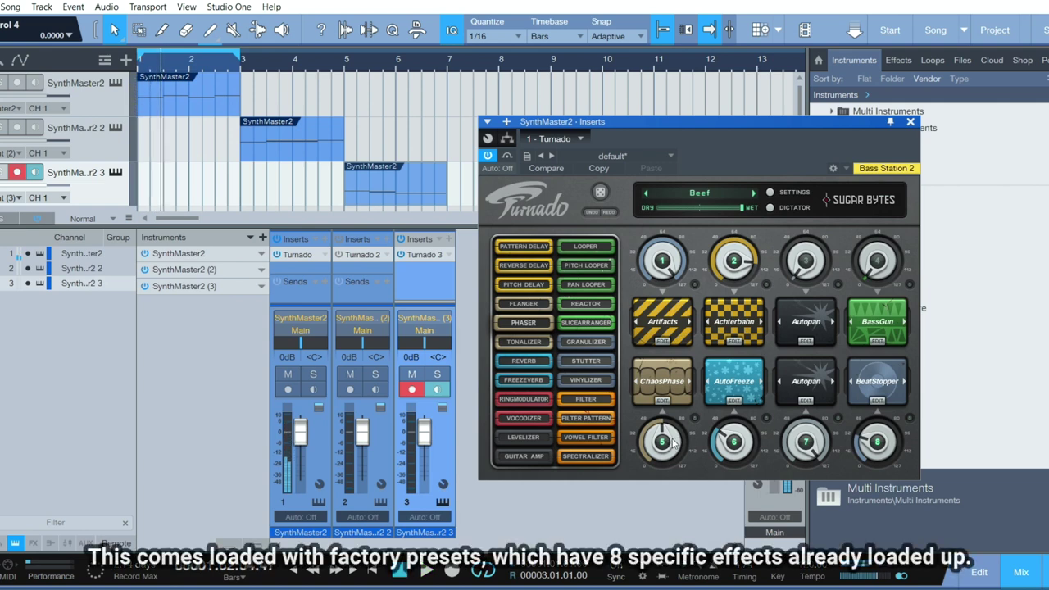
Step: Load the MegaCutter preset from the Factory 3 bank in Turnado and start playback
left_click(706, 191)
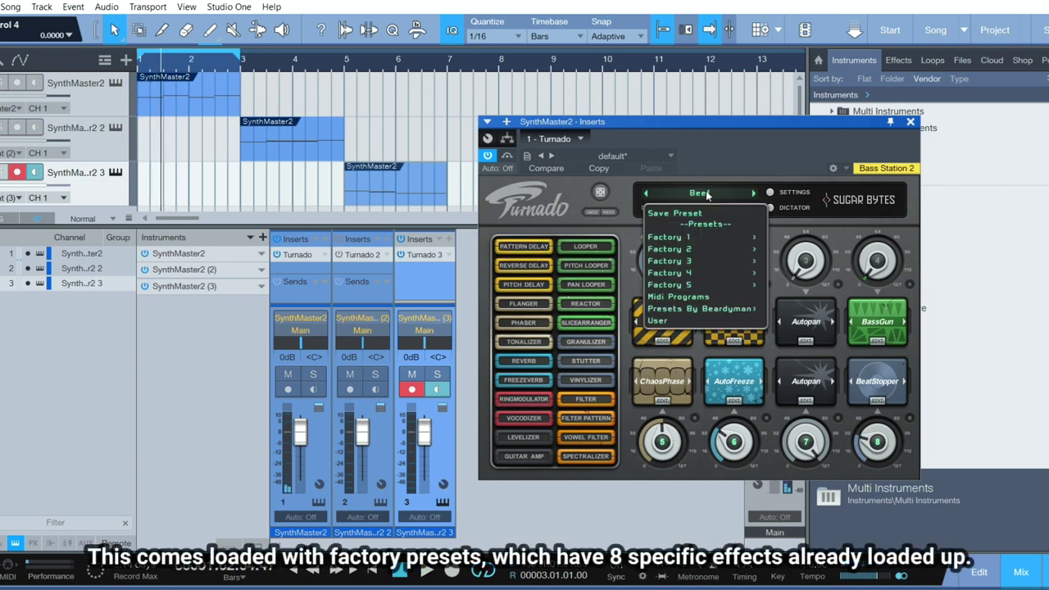
mouse_move(692, 239)
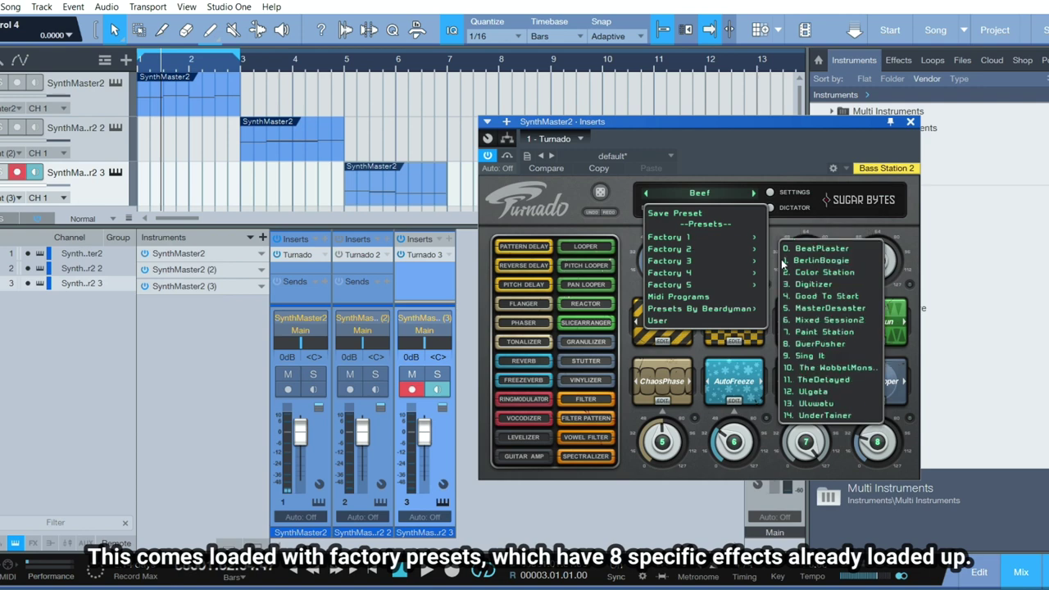
mouse_move(700, 264)
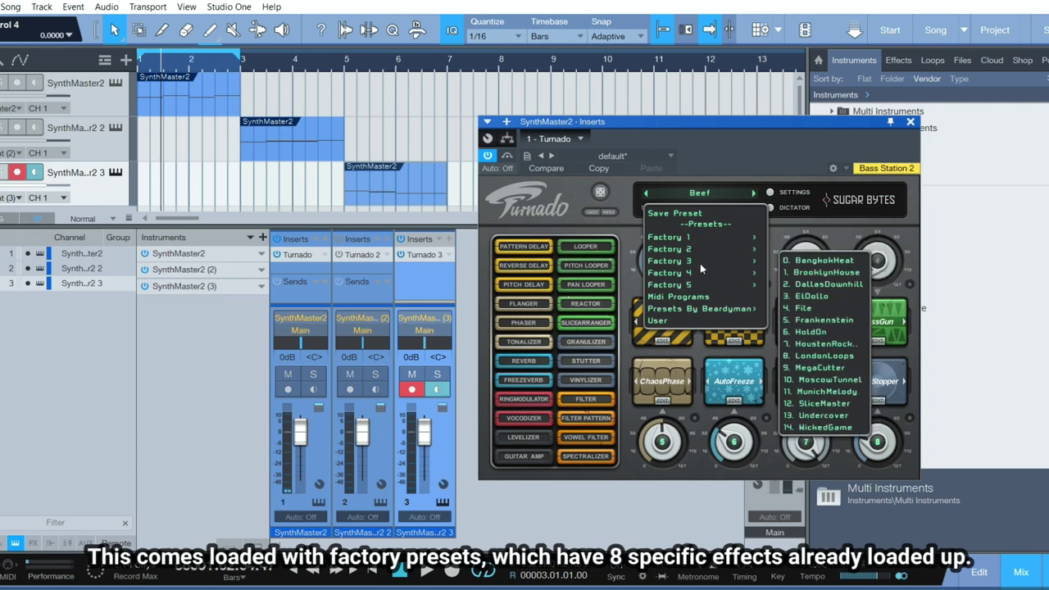
left_click(816, 371)
key("space")
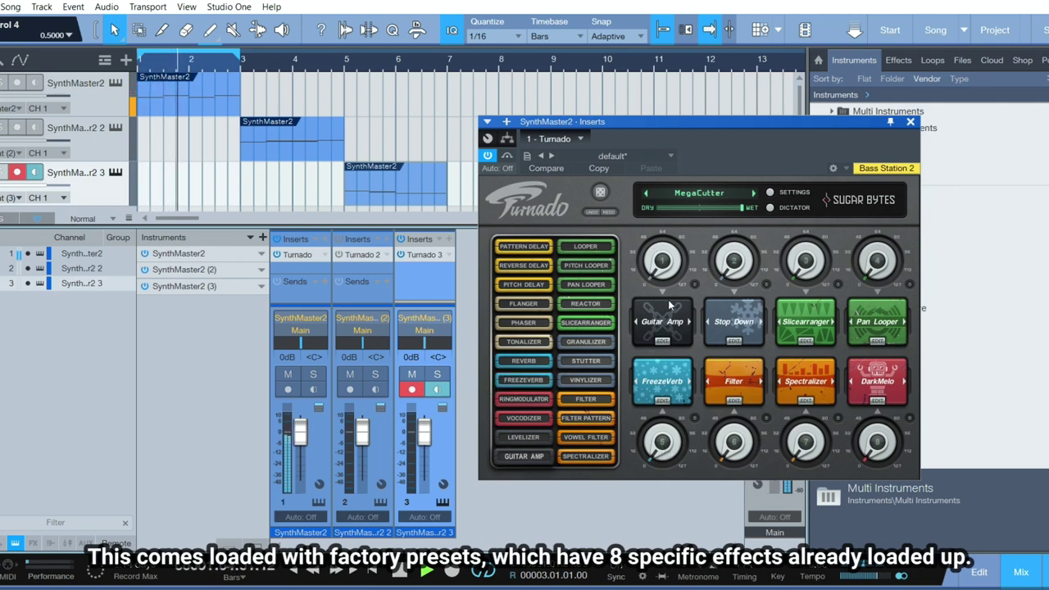
Step: Turn up the Guitar Amp dial and sweep the Stop Down dial up to 1.0000 and back down
left_click_drag(662, 231, 660, 125)
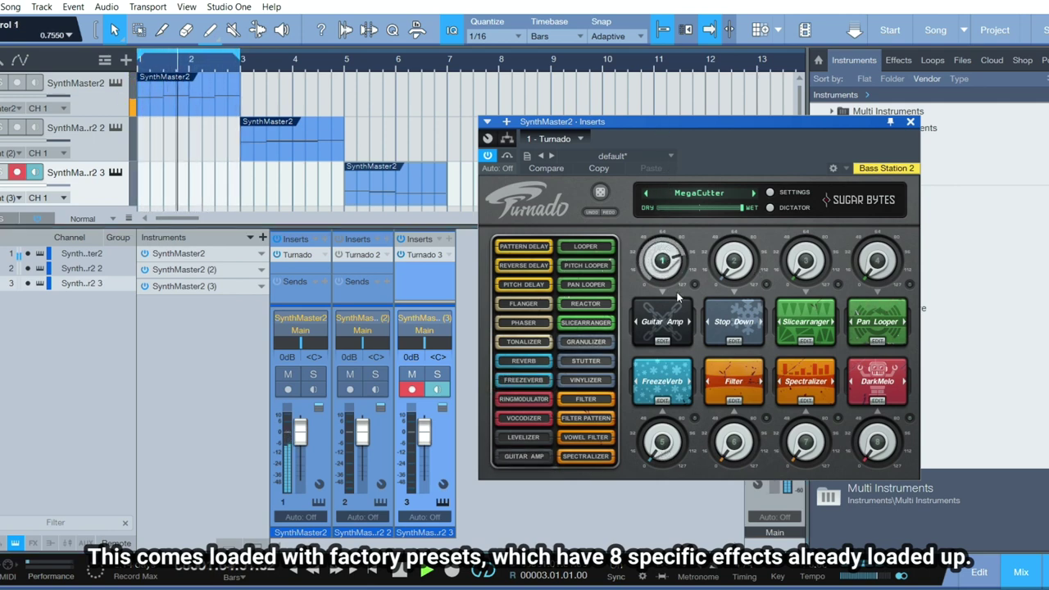
left_click(734, 277)
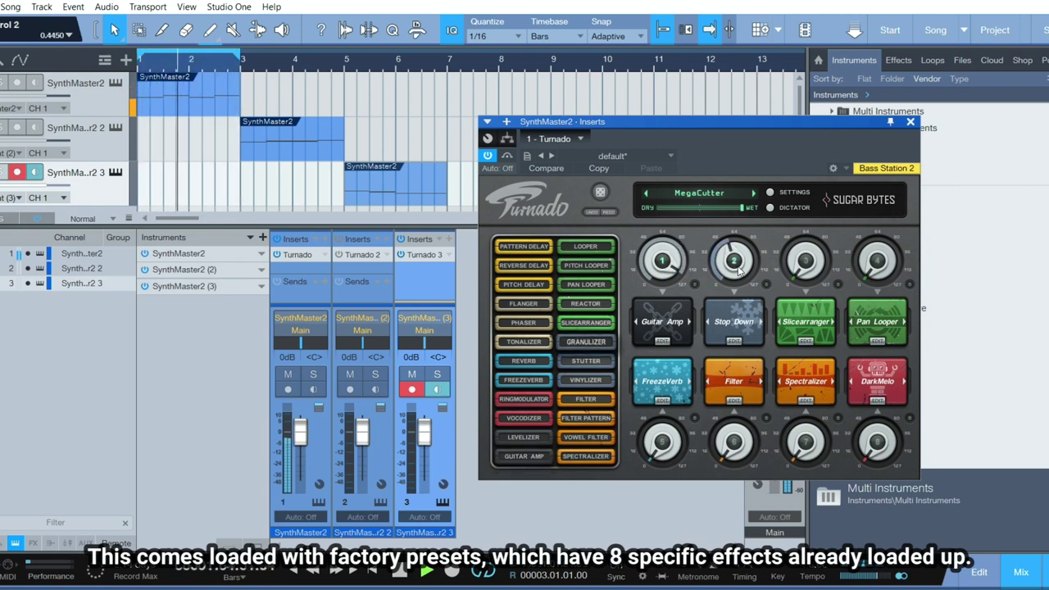
left_click_drag(736, 267, 744, 202)
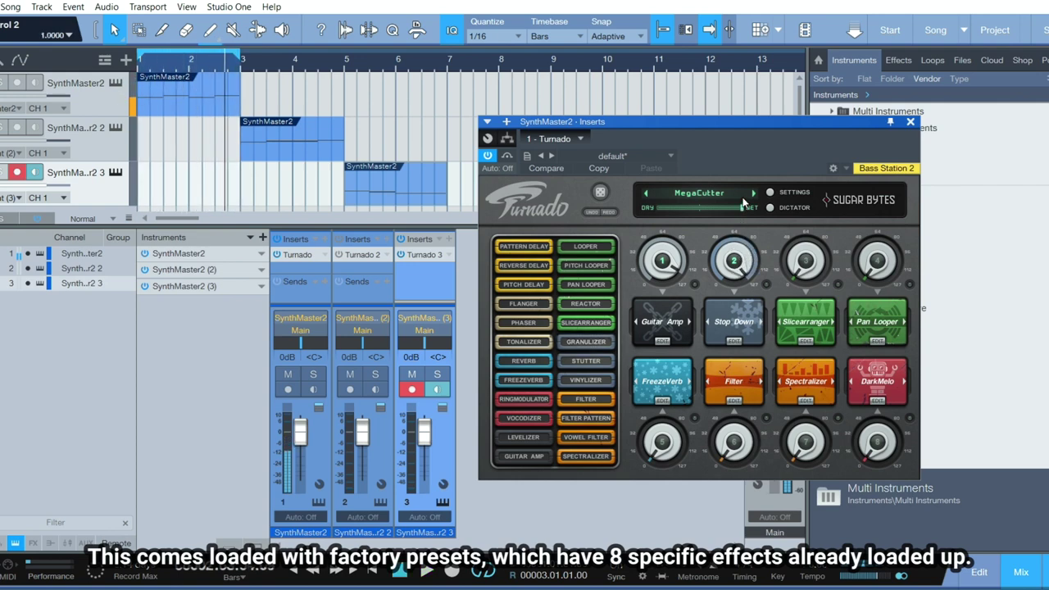
double_click(738, 261)
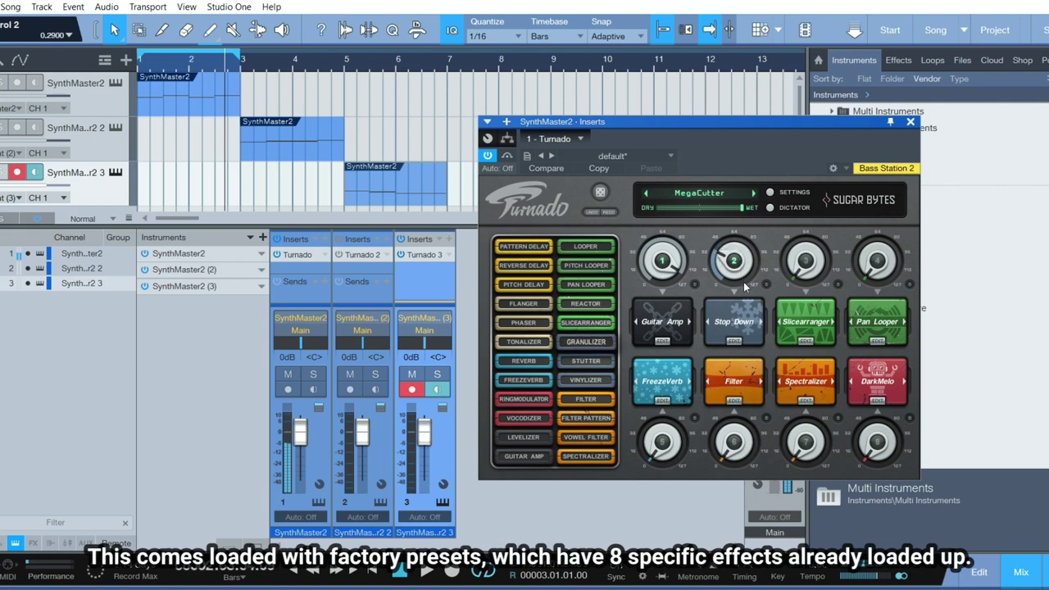
mouse_move(745, 287)
left_mouse_down()
mouse_move(753, 310)
mouse_move(747, 281)
left_mouse_up()
left_click_drag(742, 235, 741, 258)
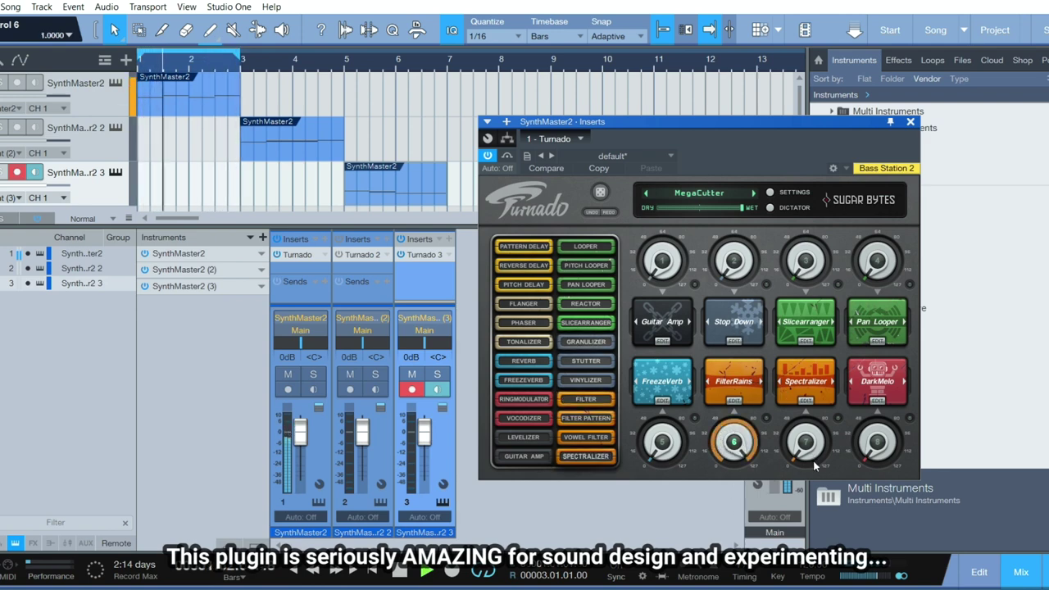
Step: Set the DarkMelo dial to 1.0000, raise the Spectralizer dial past 0.6400, and turn the Pan Looper dial to 0
mouse_move(813, 459)
left_mouse_down()
mouse_move(817, 332)
mouse_move(817, 452)
left_mouse_up()
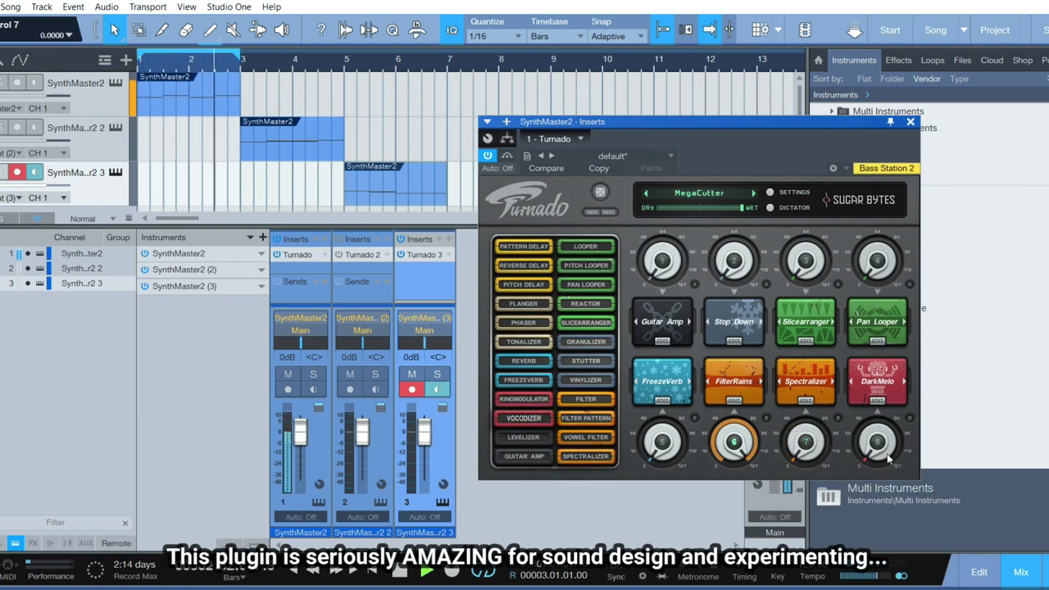
left_click_drag(885, 451, 886, 416)
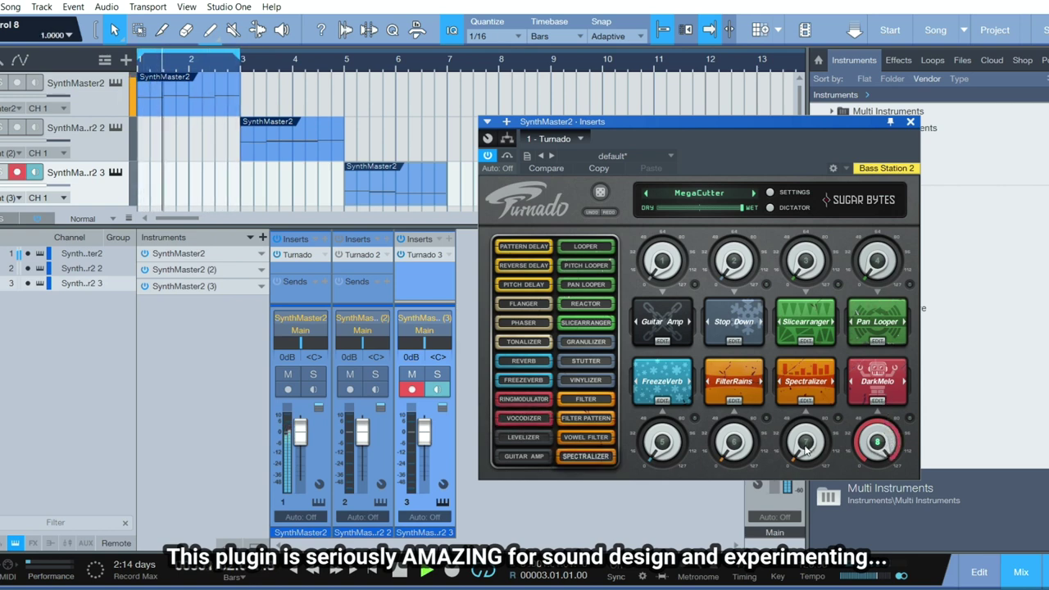
left_click_drag(807, 447, 808, 407)
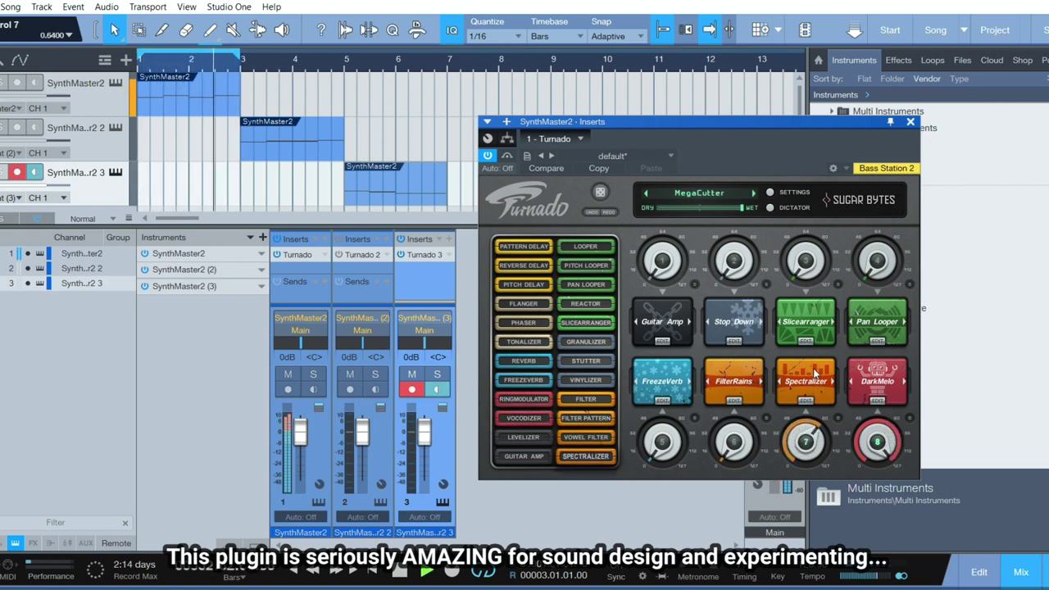
left_click_drag(877, 261, 890, 380)
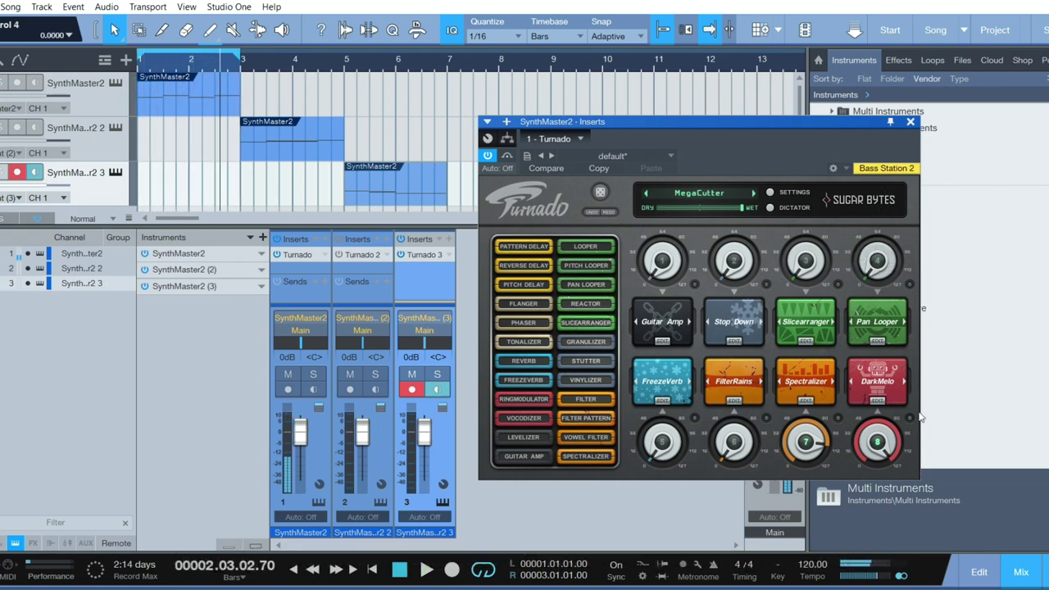
Step: Activate Turnado 2 on the second SynthMaster2 channel, reposition its window higher, and play the looped second clip
key("space")
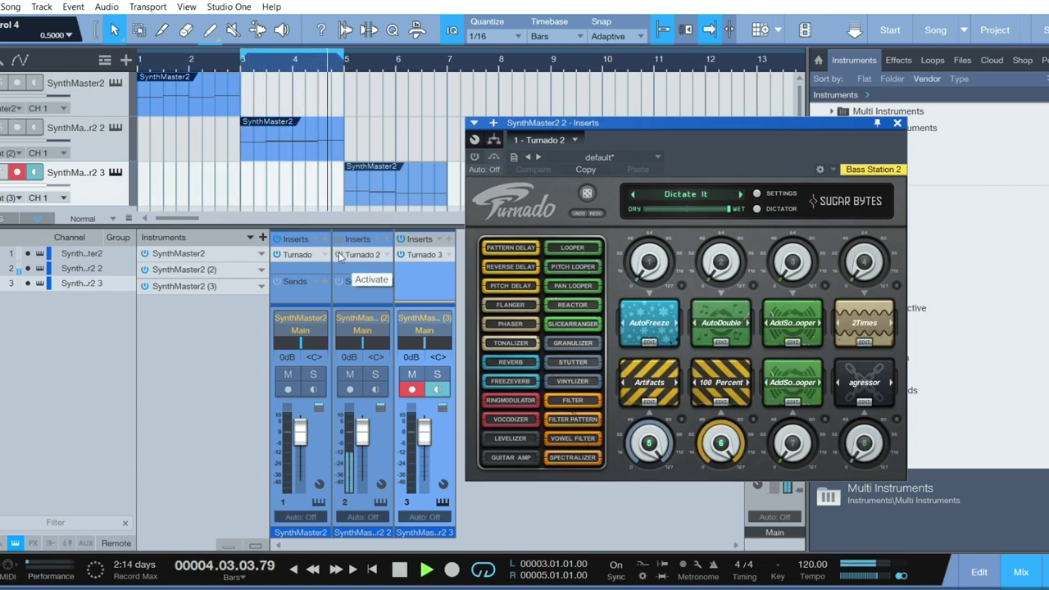
left_click(362, 255)
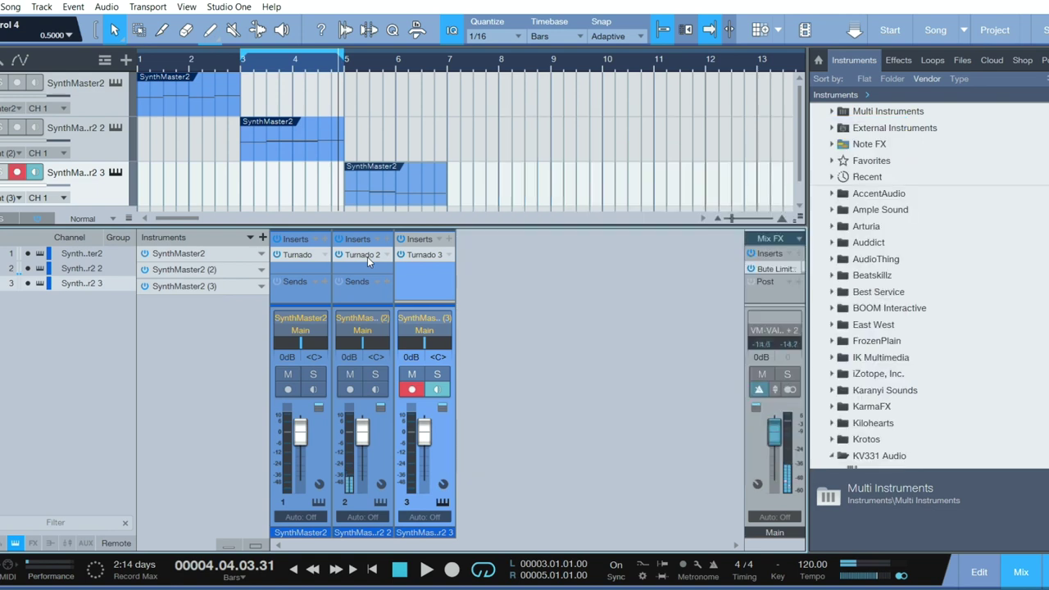
left_click(361, 256)
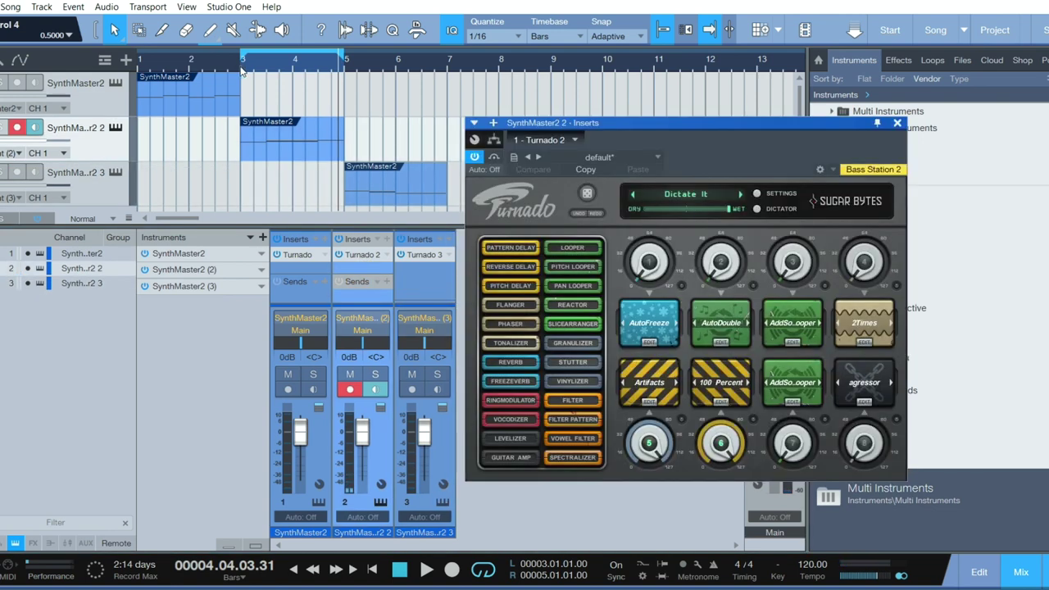
left_click_drag(668, 132, 671, 109)
key("space")
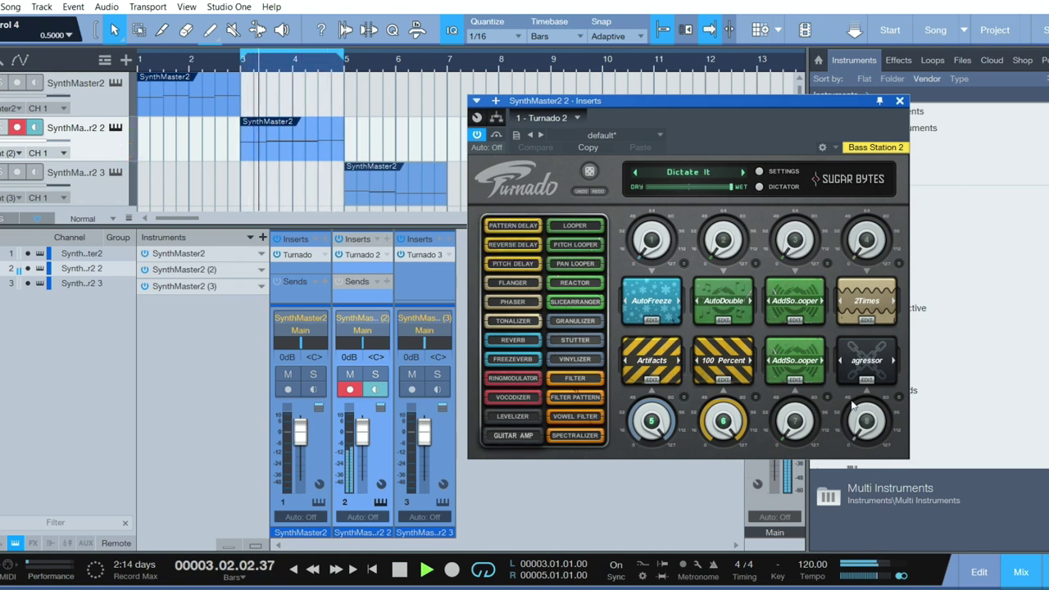
Step: Turn the 100 Percent and Artifacts dials in Turnado 2 down to 0
left_click_drag(723, 420, 803, 576)
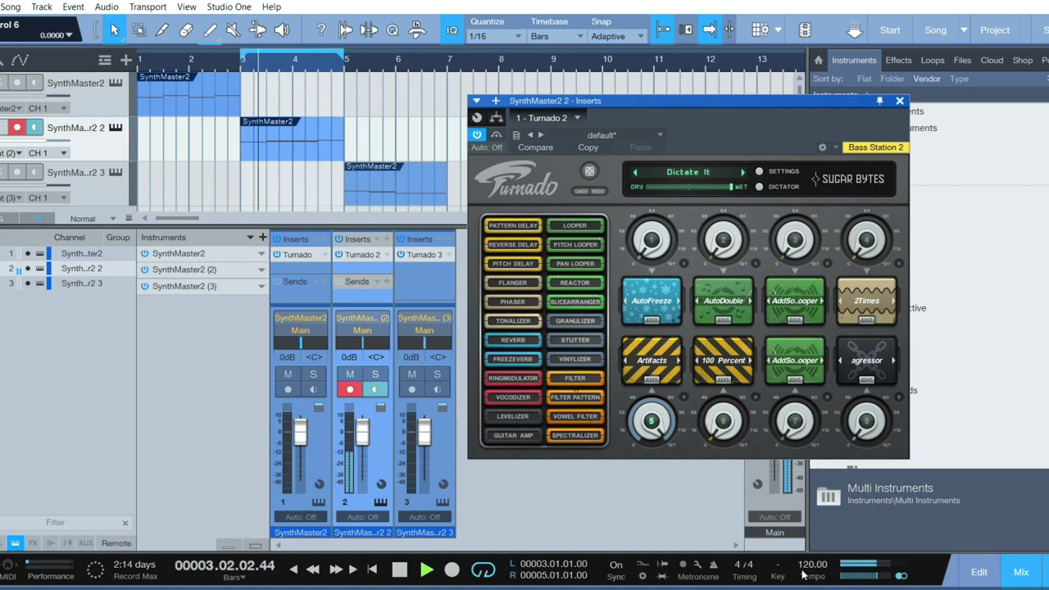
left_click_drag(652, 420, 692, 535)
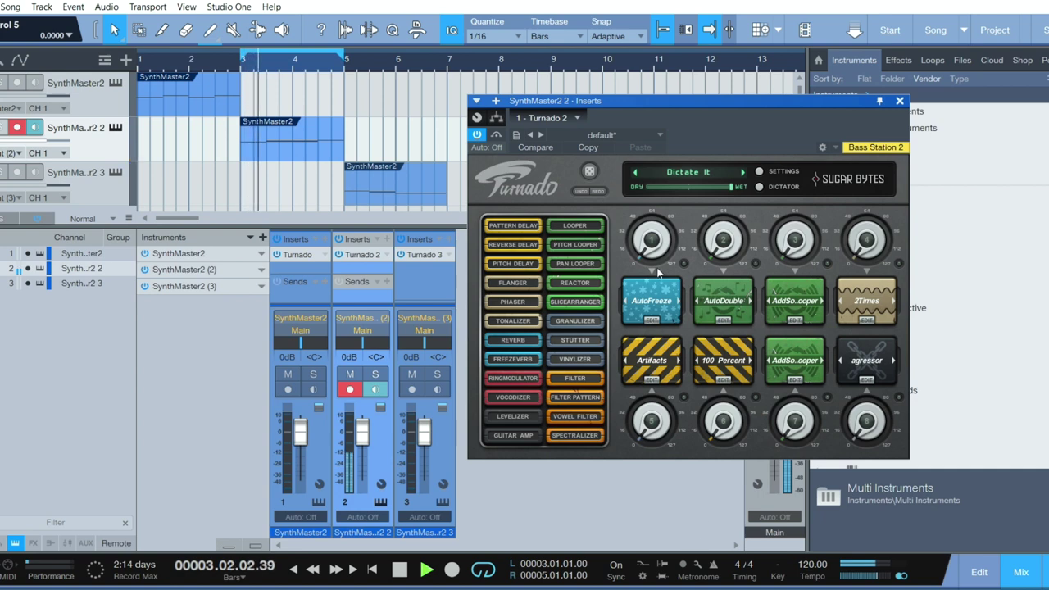
Step: Set the AutoFreeze dial to 1.0000 and 2Times to 0.4650, turn up dials 7 and 8, and turn AutoDouble to 0
left_click_drag(654, 246, 669, 121)
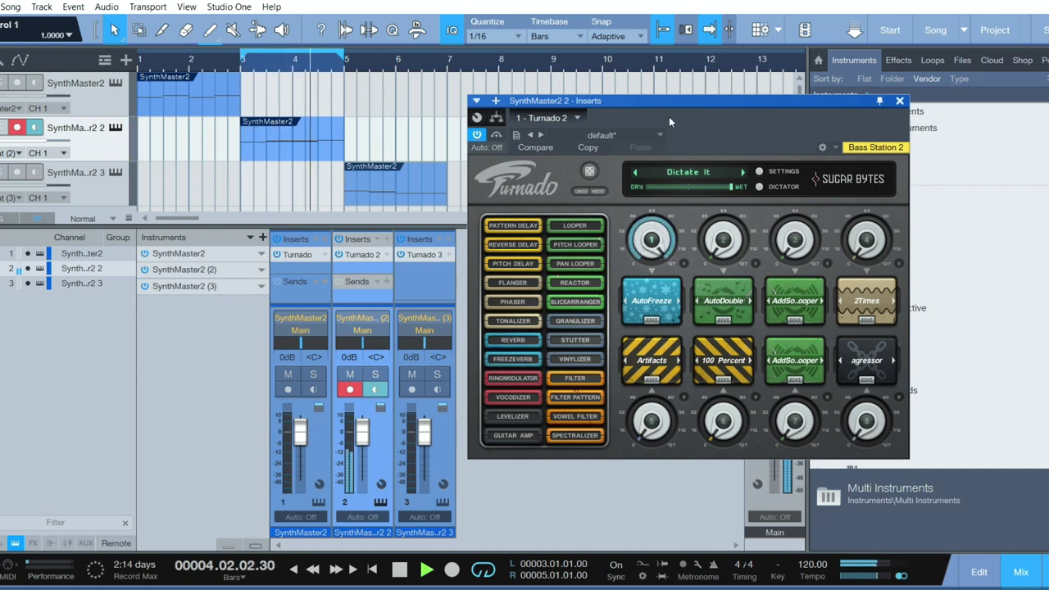
left_click_drag(723, 239, 866, 206)
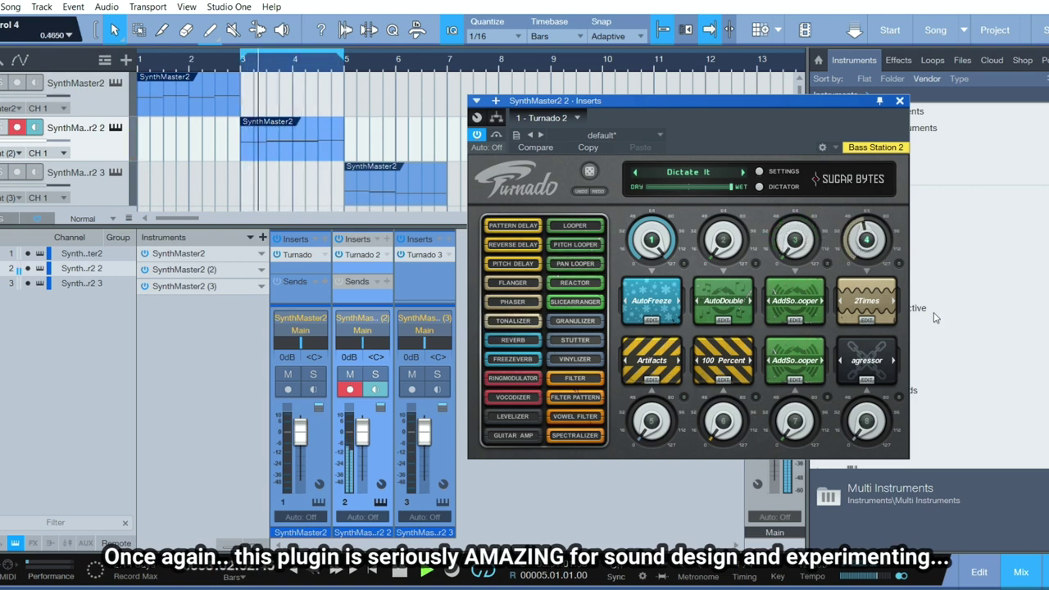
left_click_drag(867, 422, 888, 322)
left_click_drag(802, 395, 810, 311)
mouse_move(729, 264)
left_mouse_down()
mouse_move(732, 140)
mouse_move(728, 271)
left_mouse_up()
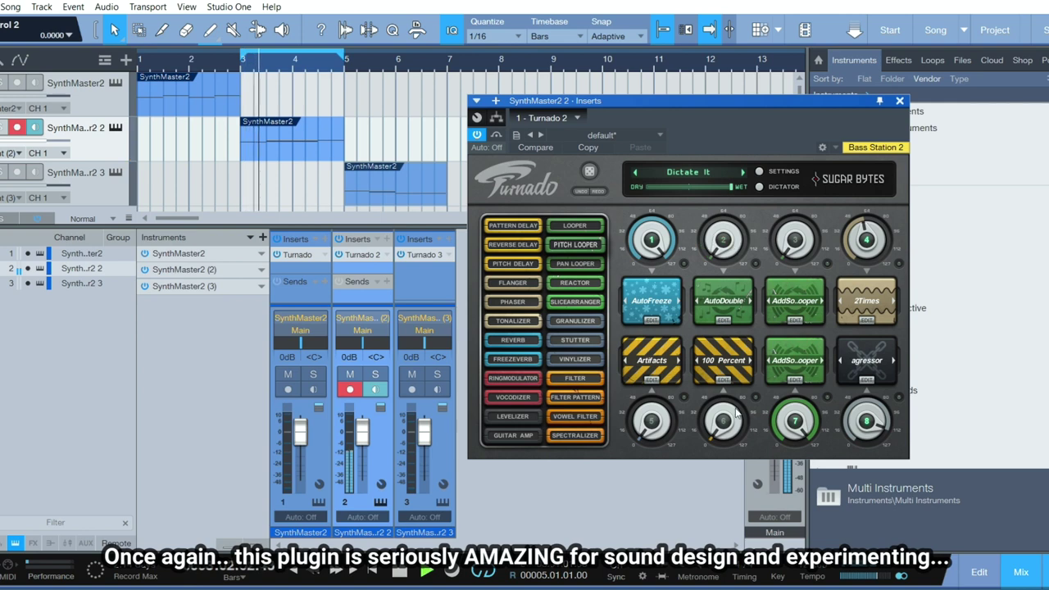
Step: Set the 100 Percent dial to 0.7800, turn up Artifacts, and adjust looper dial 3 and the AutoDouble dial
left_click_drag(725, 437, 725, 338)
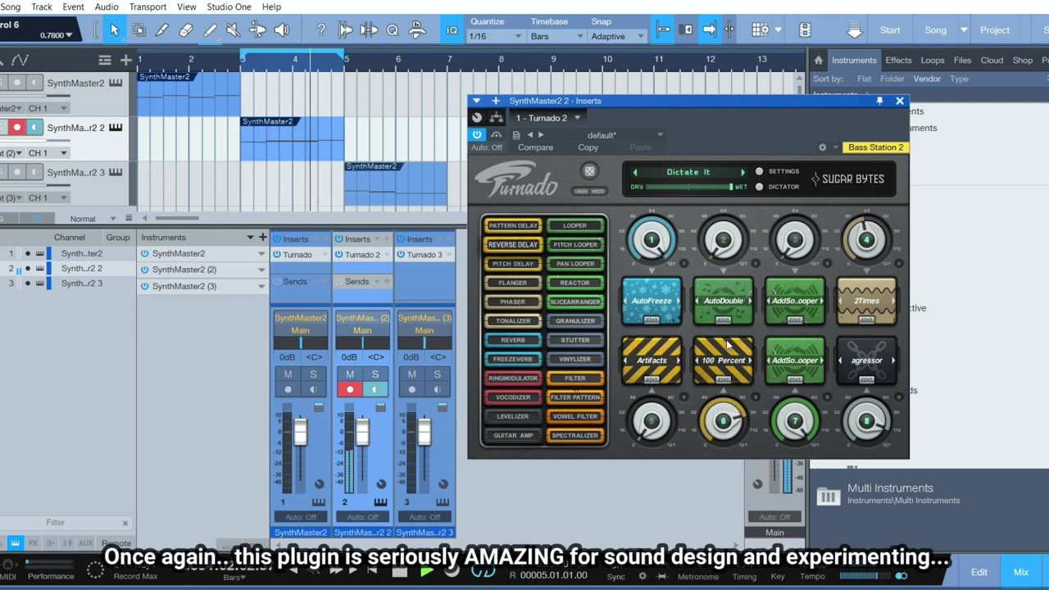
left_click_drag(654, 426, 663, 302)
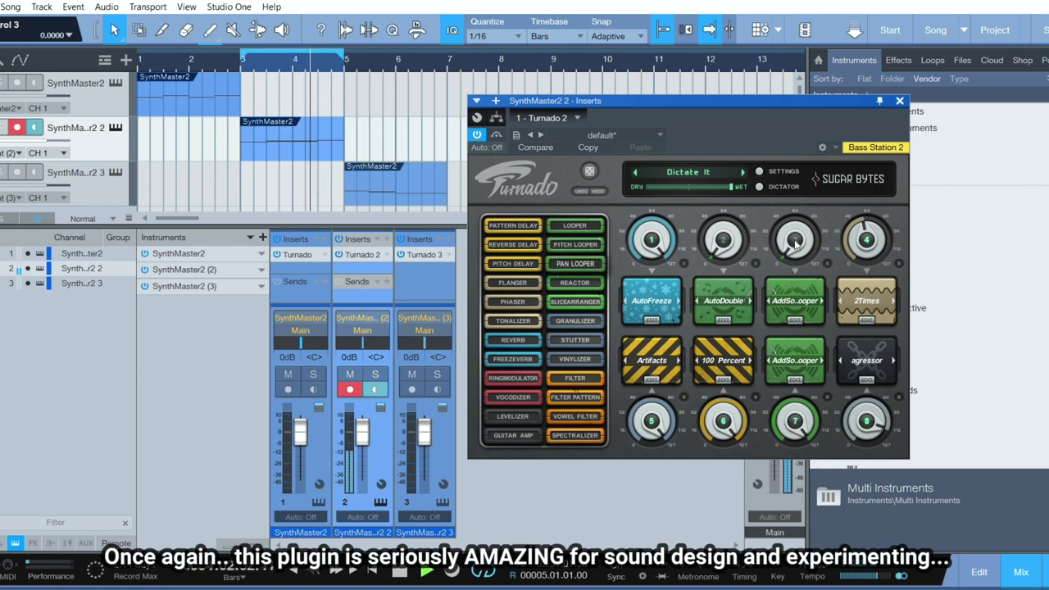
left_click_drag(794, 239, 803, 170)
left_click_drag(724, 242, 740, 316)
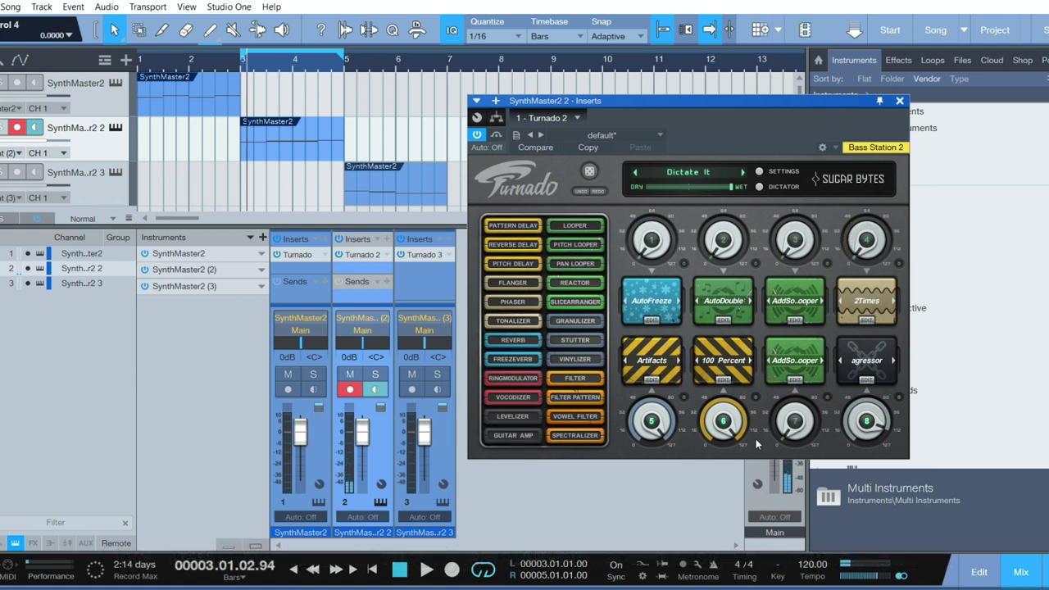
Step: Restart playback with the WickedGame preset loaded and raise the Phaser dial to 0.7150
key("space")
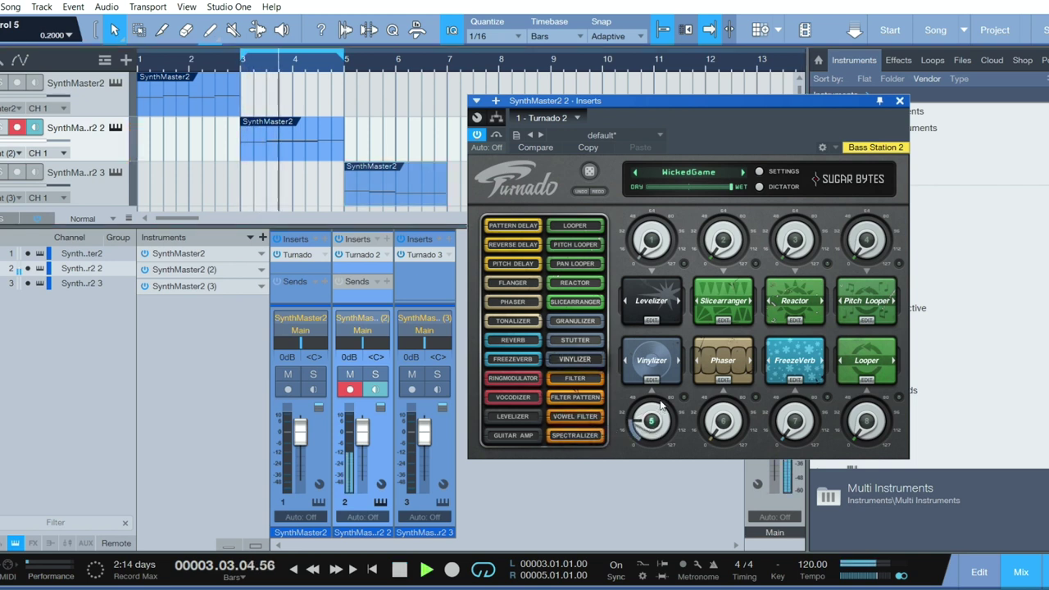
left_click_drag(660, 405, 732, 345)
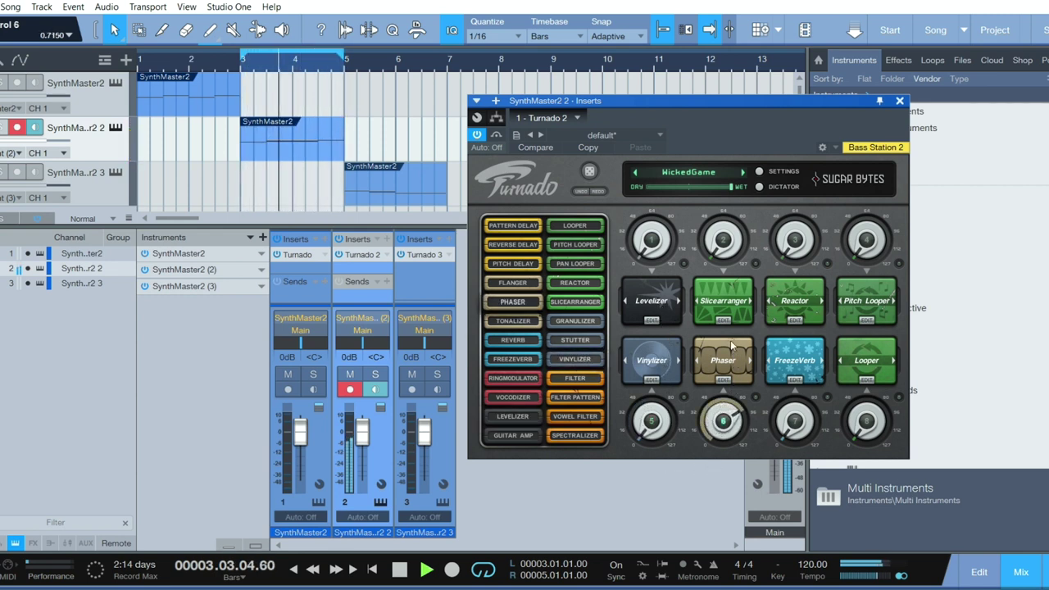
Step: Sweep the Levelizer dial up to 0.3800 and back down to 0
left_click(658, 249)
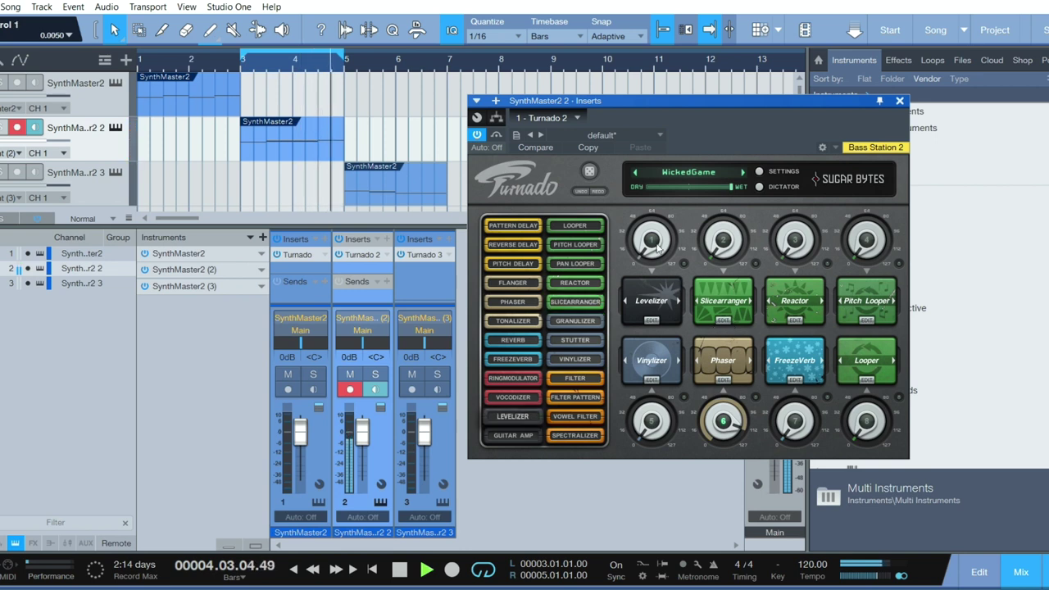
left_click_drag(658, 248, 652, 192)
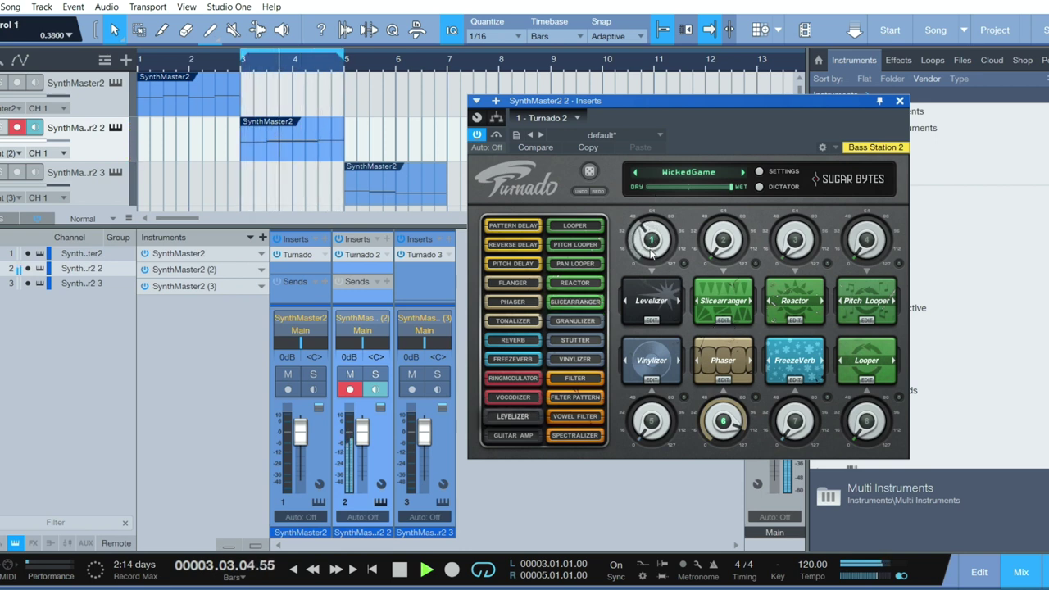
left_click_drag(652, 254, 662, 282)
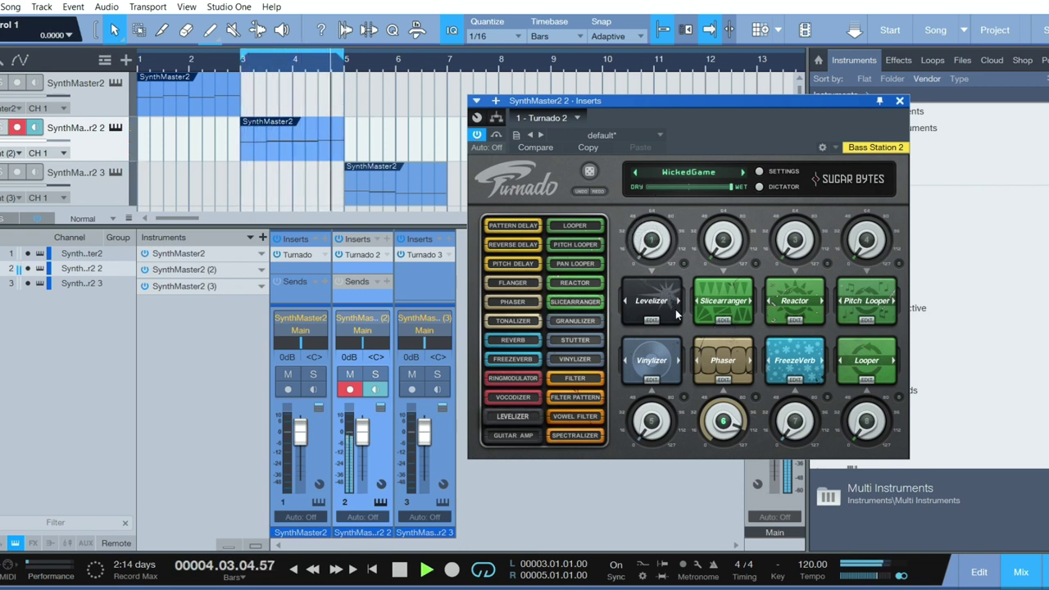
Step: Sweep the Slicearranger dial up to 0.9600 and the Reactor dial up to 0.9500, bringing each back down
left_click_drag(720, 254, 733, 160)
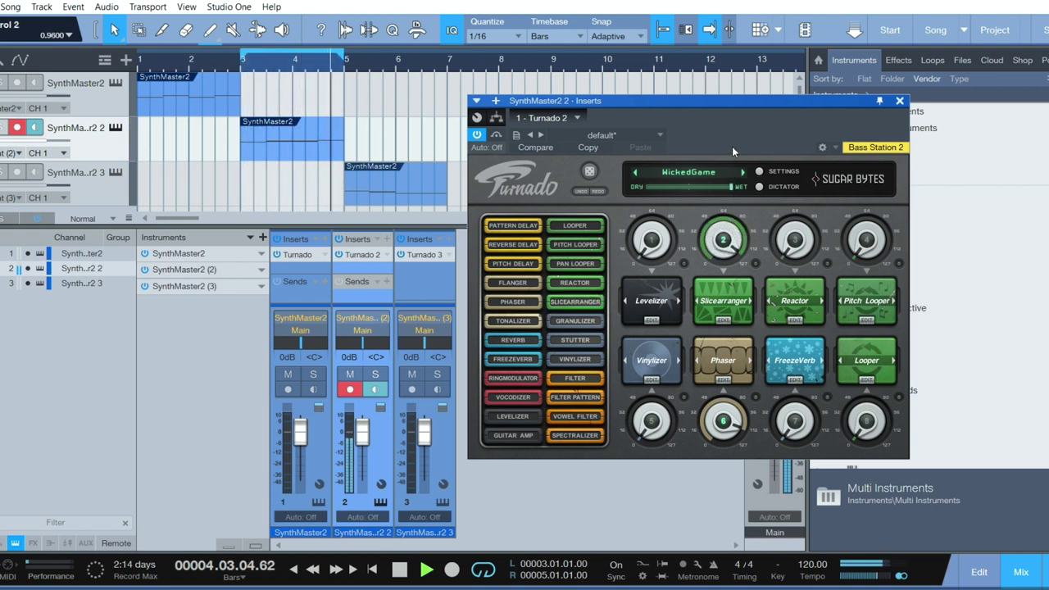
left_click_drag(796, 244, 801, 153)
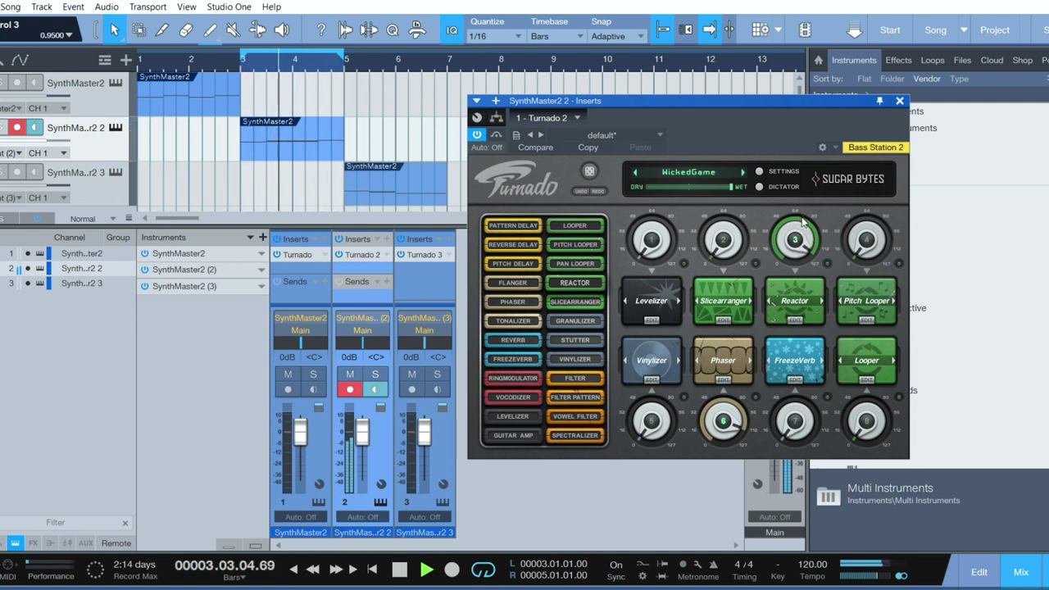
left_click_drag(801, 221, 828, 321)
Step: Set the Reactor dial to about 0.16, turn the Pitch Looper dial nearly all the way up, and adjust the Looper dial
left_click_drag(864, 252, 863, 227)
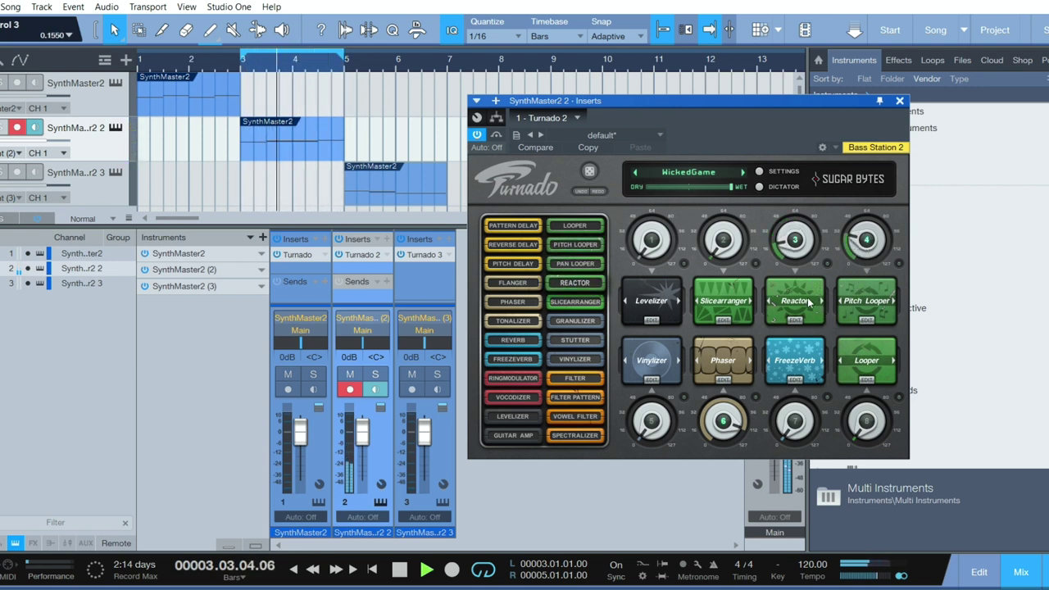
left_click_drag(797, 246, 808, 302)
left_click_drag(865, 249, 877, 155)
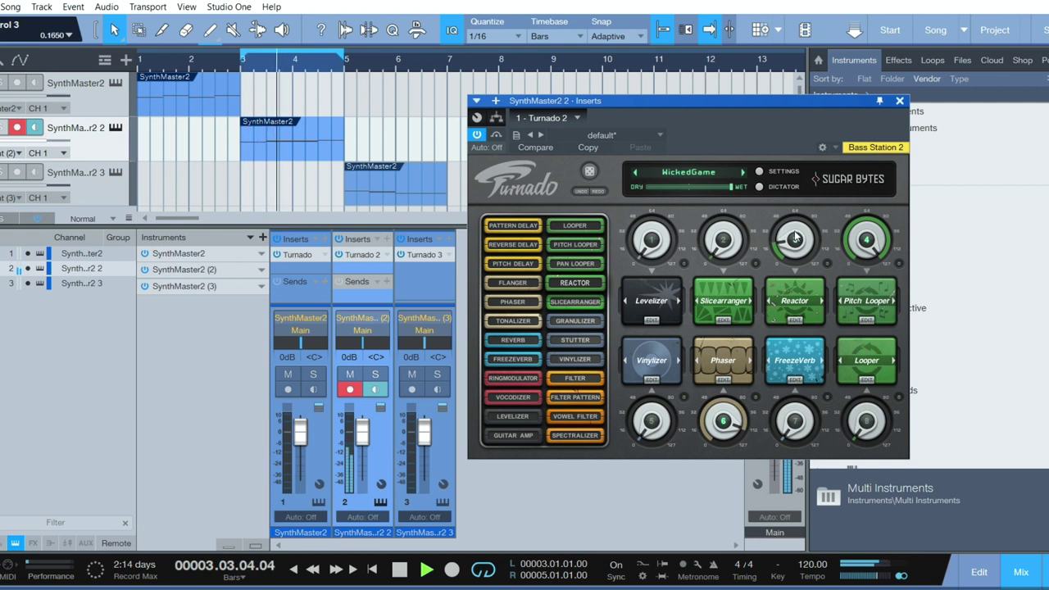
left_click_drag(796, 239, 796, 247)
left_click_drag(866, 425, 862, 389)
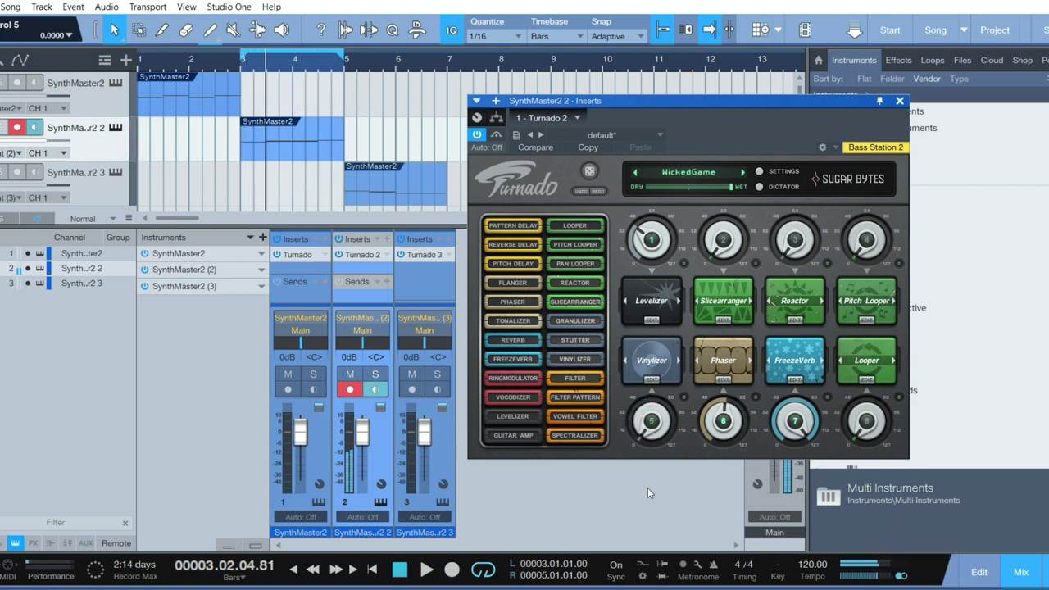
Step: Activate Turnado 3 on the third SynthMaster2 channel while its looped clip plays
left_click(401, 255)
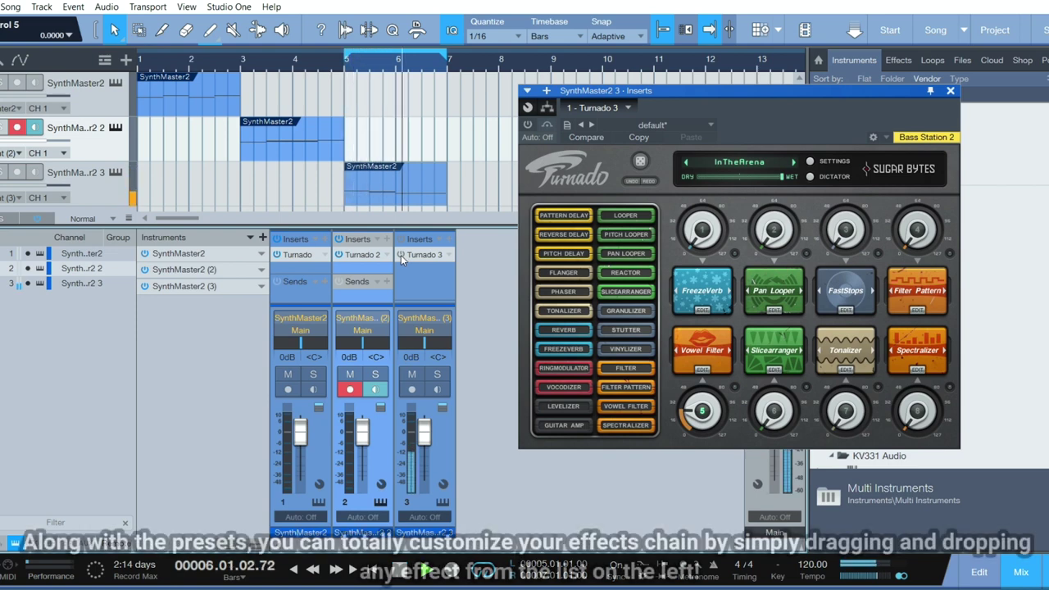
left_click(401, 255)
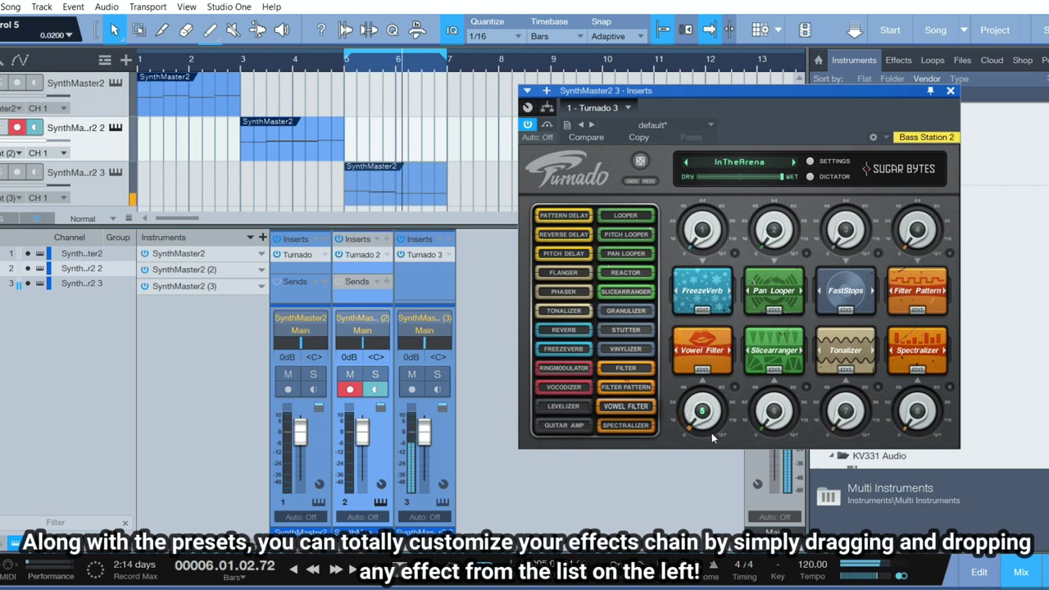
Step: Turn up the Vowel Filter dial, raise Slicearranger to 0.4550, and bring both dials back down to 0
left_click_drag(716, 443, 774, 369)
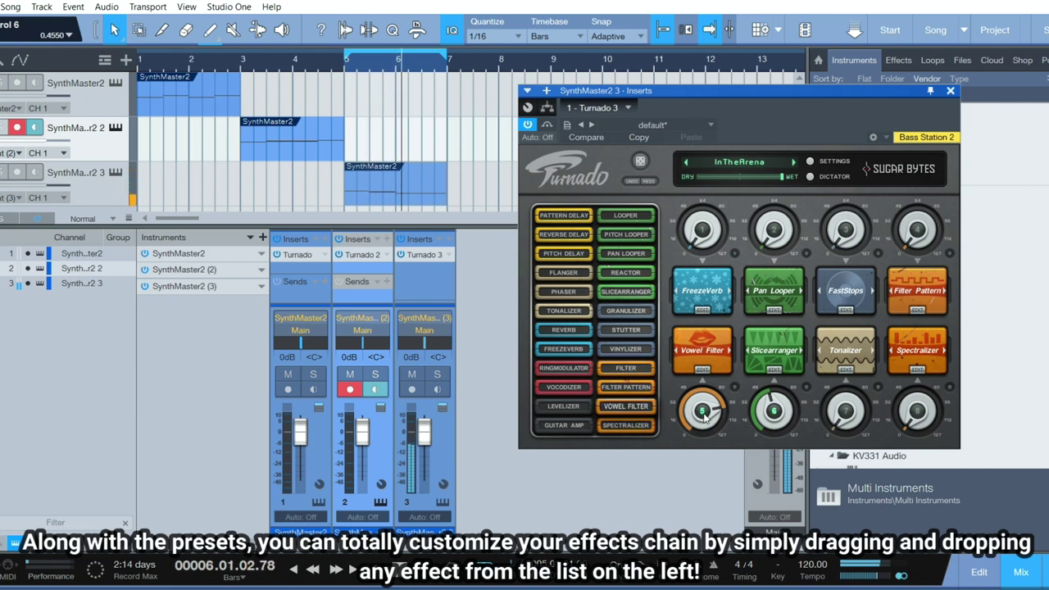
left_click_drag(710, 419, 717, 508)
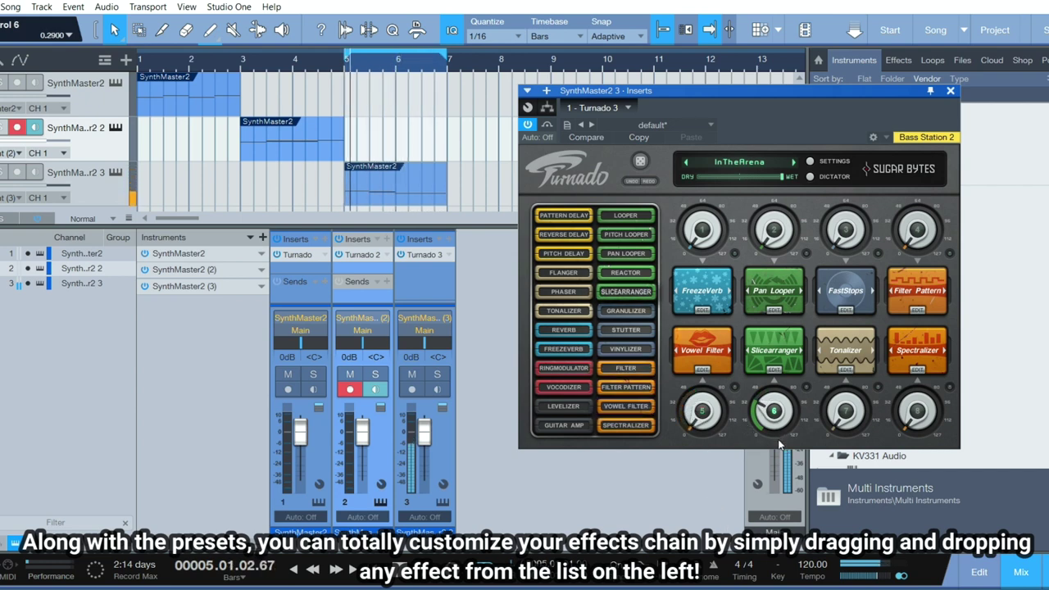
left_click_drag(779, 443, 782, 464)
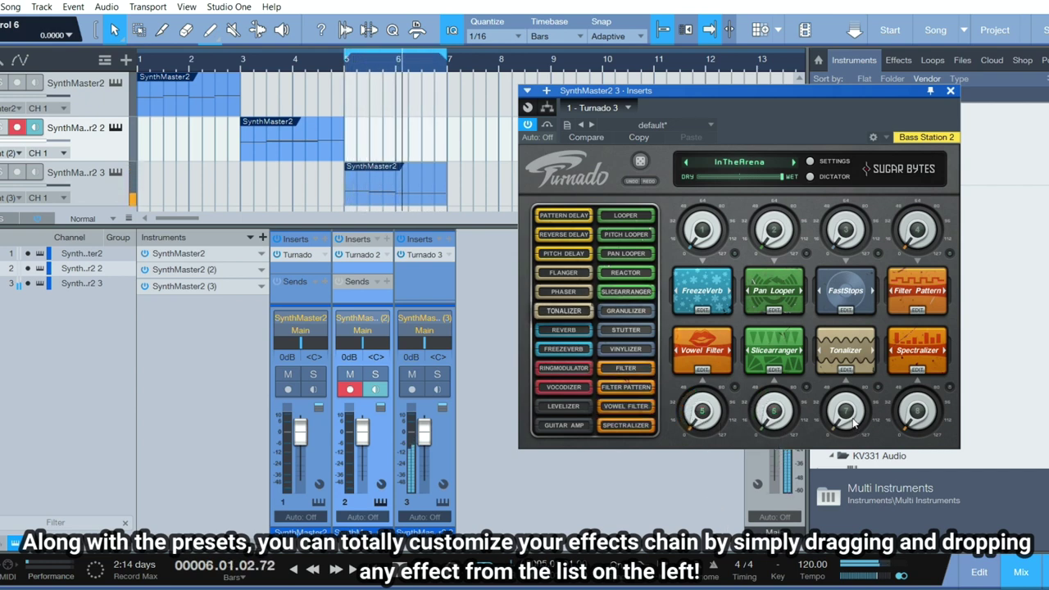
Step: Turn up the Tonalizer dial, set Filter Pattern to 0.6250, and turn the Vowel Filter and FastStops dials to 0
left_click_drag(853, 423, 863, 310)
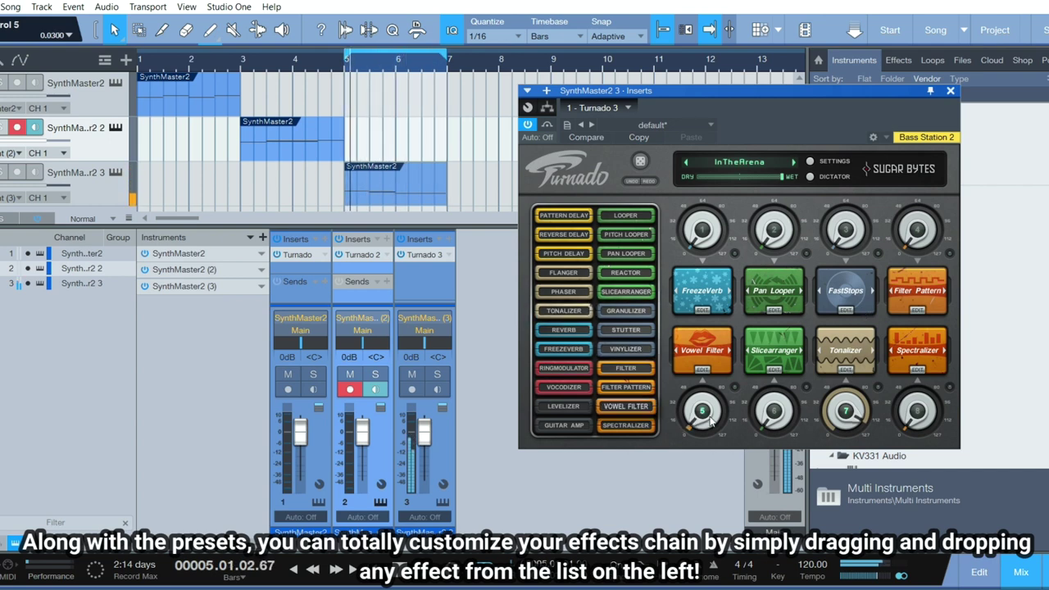
mouse_move(694, 423)
left_mouse_down()
mouse_move(700, 409)
mouse_move(708, 420)
left_mouse_up()
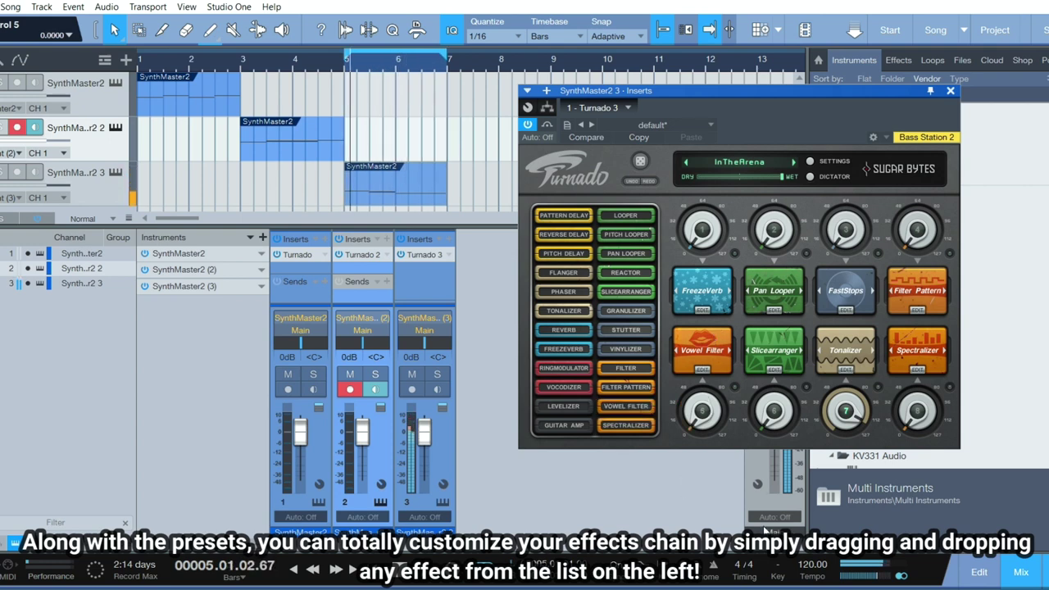
left_click_drag(917, 230, 926, 199)
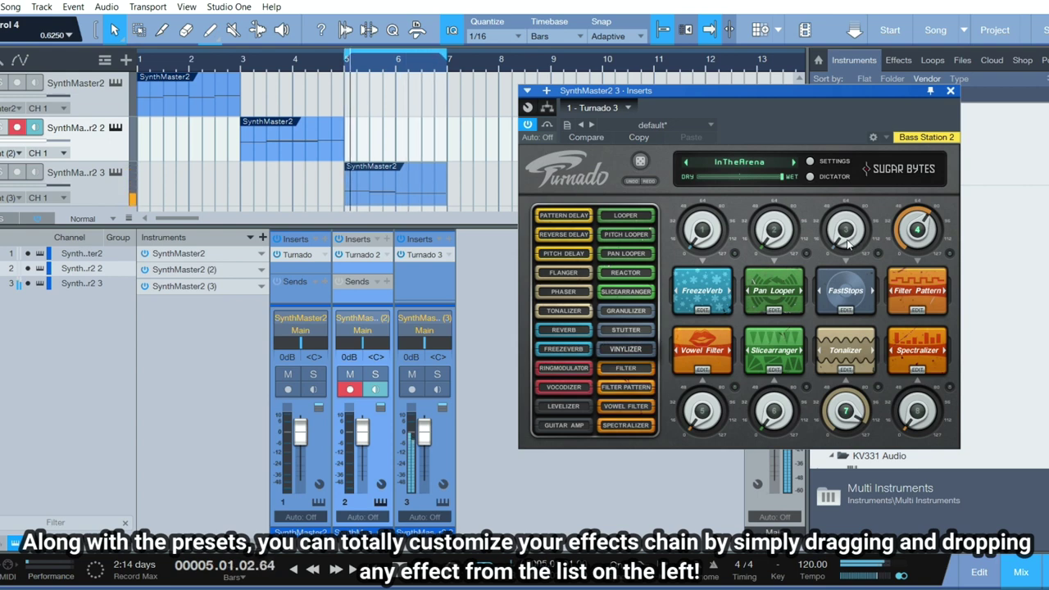
left_click_drag(844, 194, 848, 264)
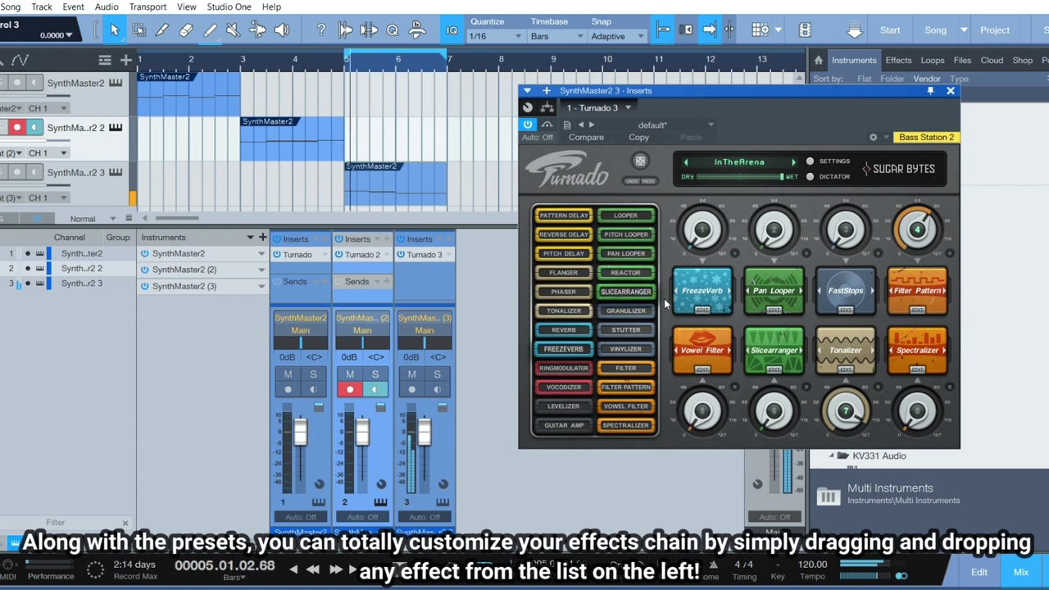
Step: Replace FastStops with Phaser at 0.9850, Spectralizer with Stutter at 0.5300, and FreezeVerb with Guitar Amp at 0.4350
left_click_drag(564, 292, 845, 291)
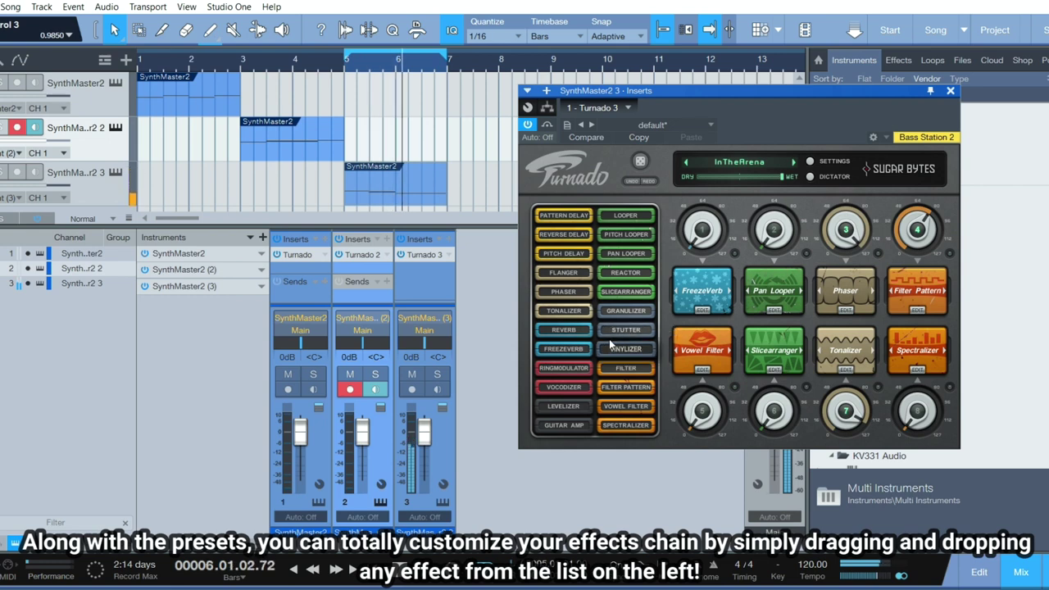
left_click_drag(626, 330, 917, 352)
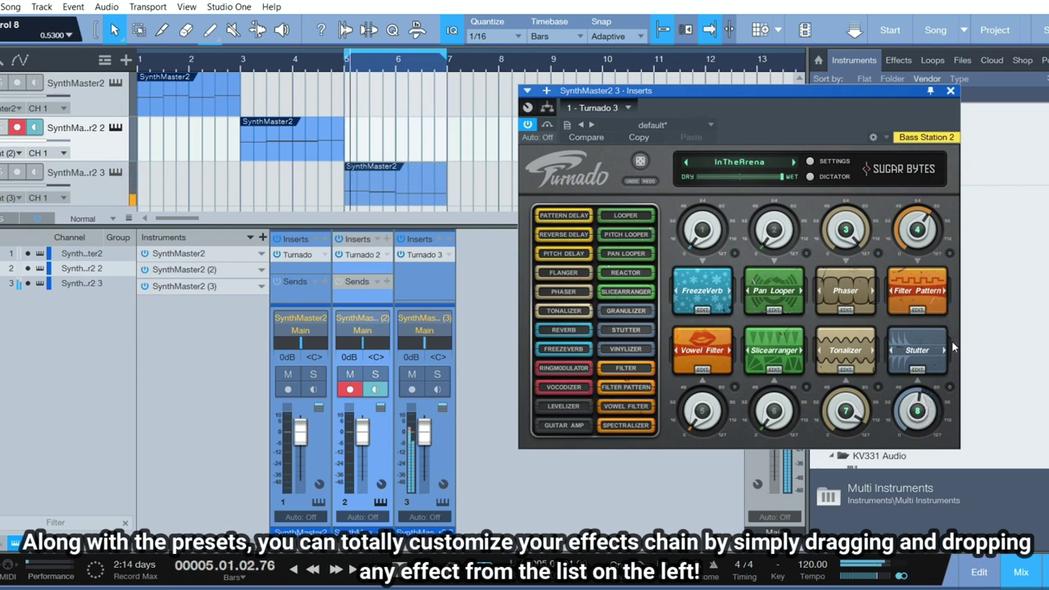
left_click_drag(566, 425, 701, 287)
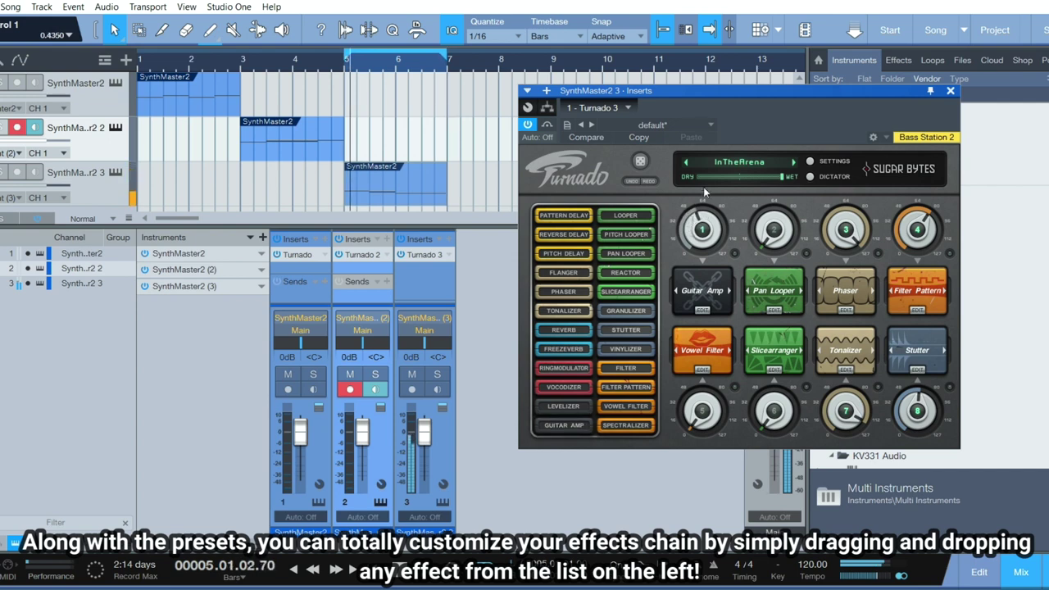